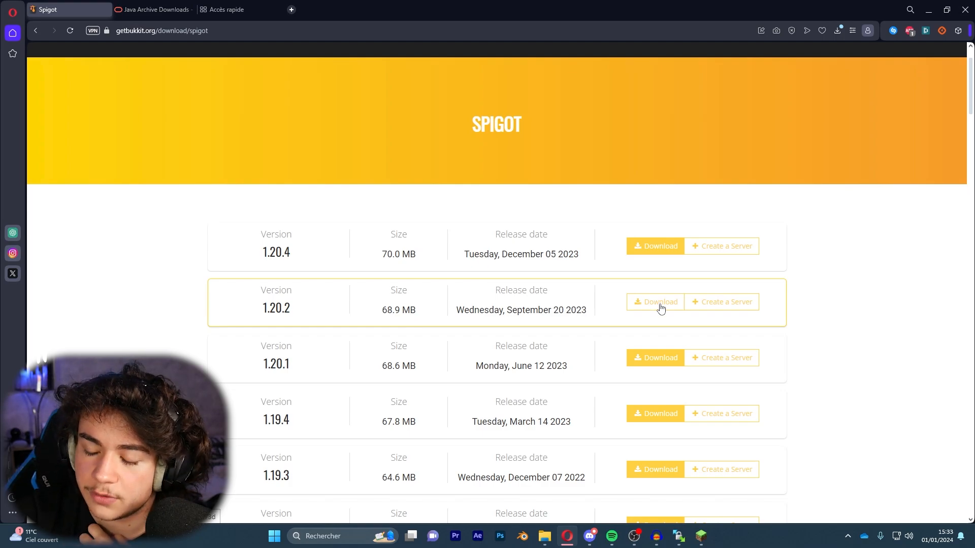
Step: Download the Spigot 1.20.2 server jar and save it in the "Créer un serveur Minecraft" folder
click(653, 306)
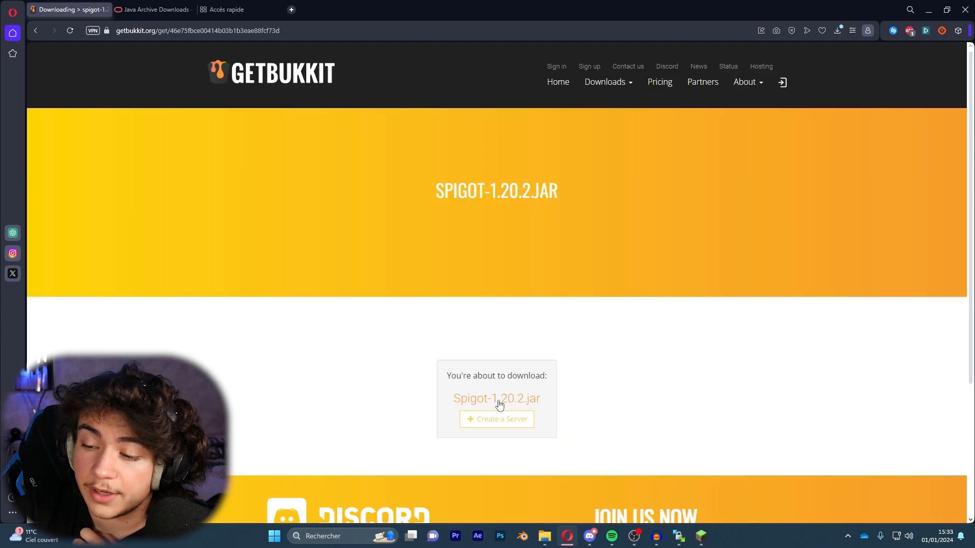
click(532, 401)
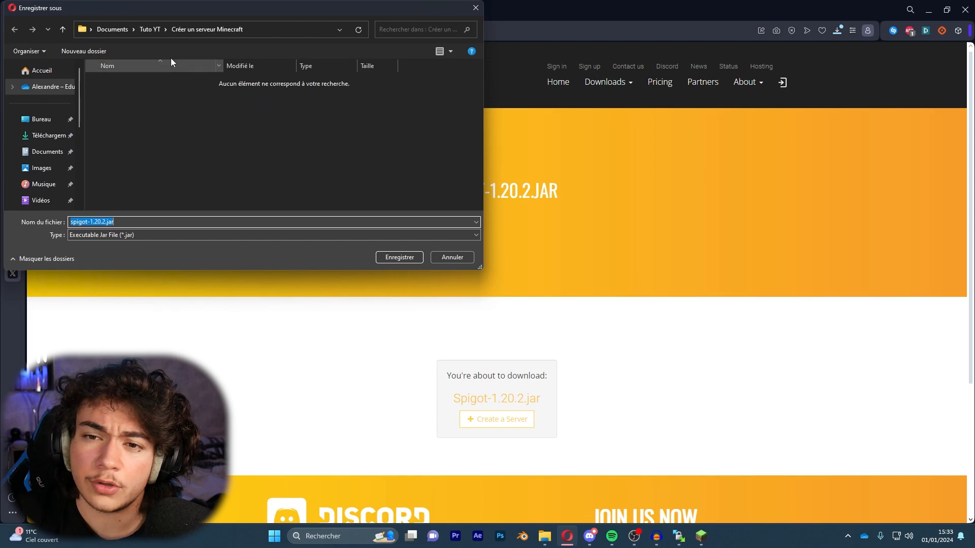
click(397, 258)
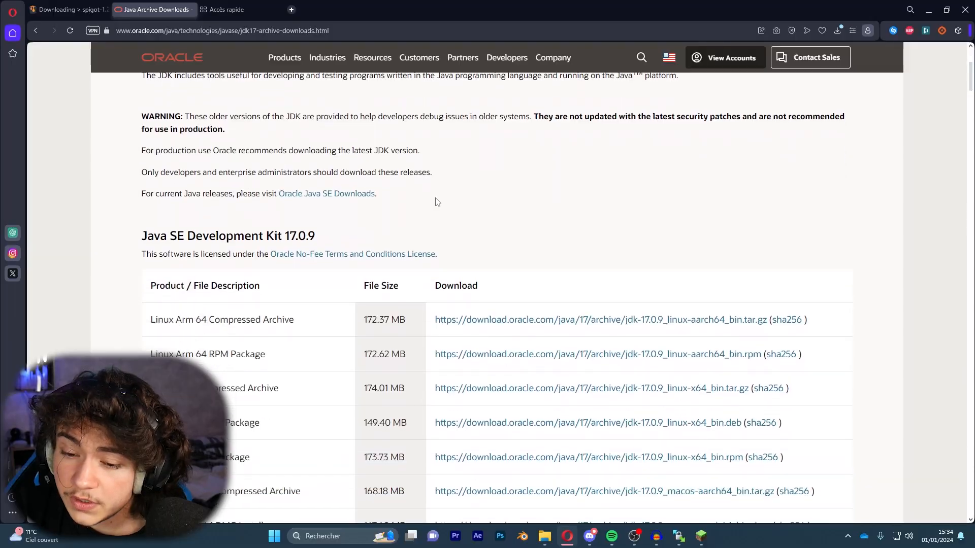
Step: Download the JDK 17.0.9 Windows x64 Installer (.exe) from the Oracle archive, saving it in the "Créer un serveur Minecraft" folder
scroll(437, 203, down, 7)
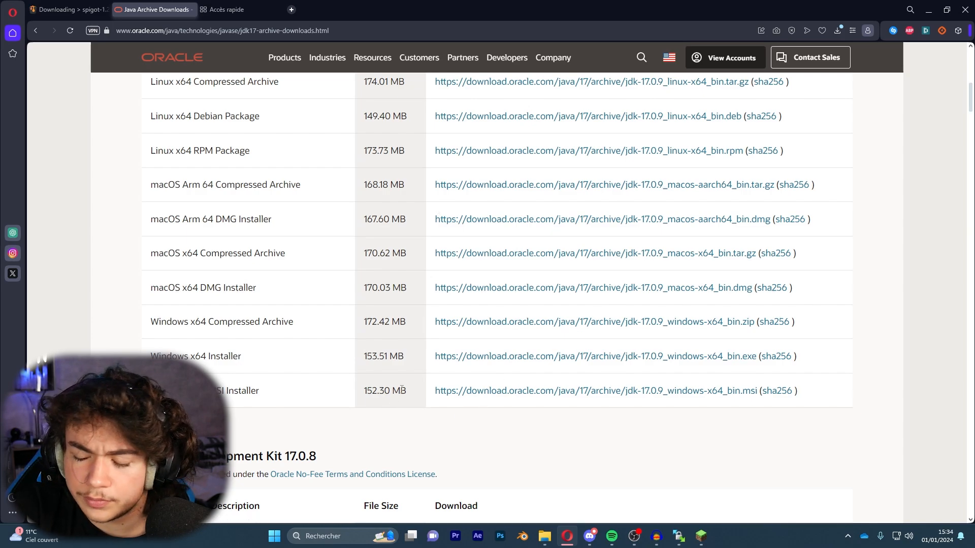
scroll(402, 389, up, 1)
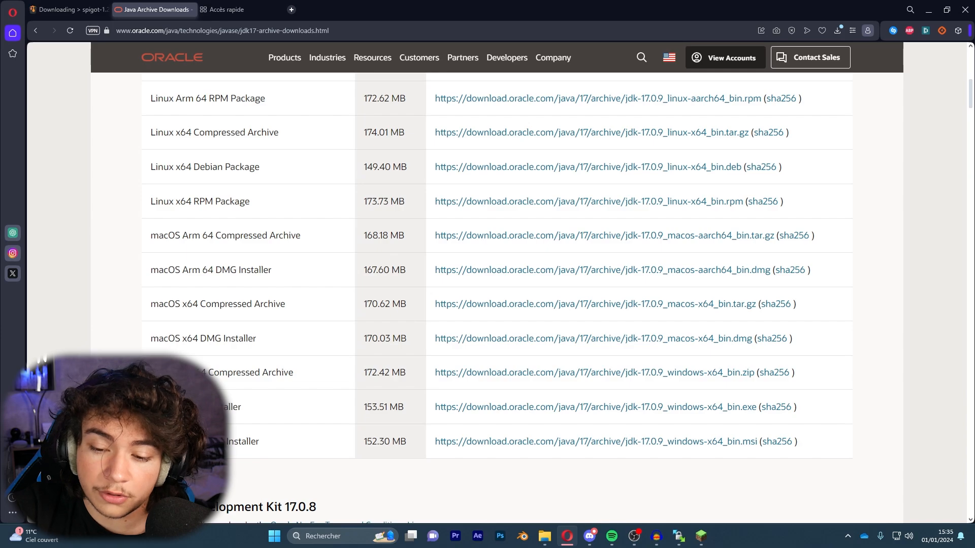
click(507, 406)
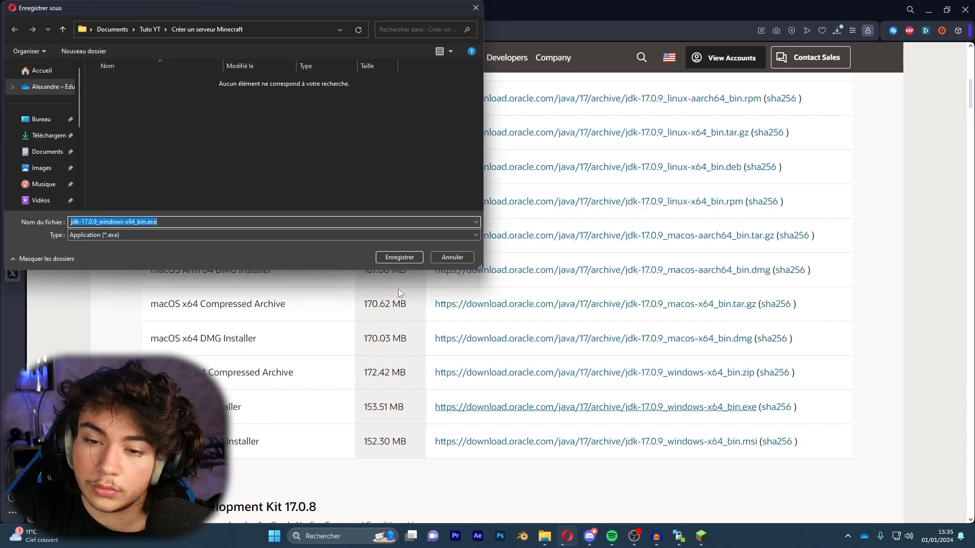
click(401, 257)
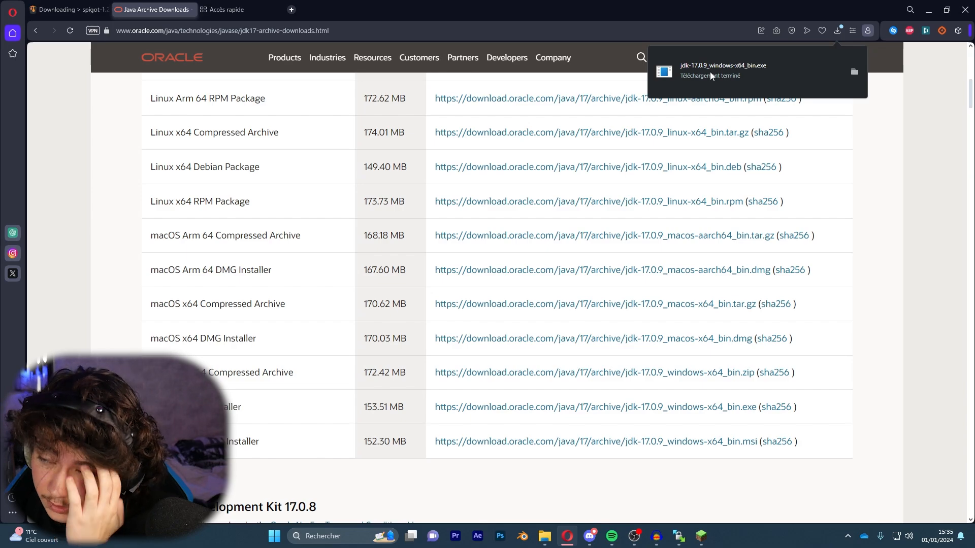
Step: Launch the downloaded JDK 17.0.9 installer and proceed through its setup wizard with the default options
click(709, 71)
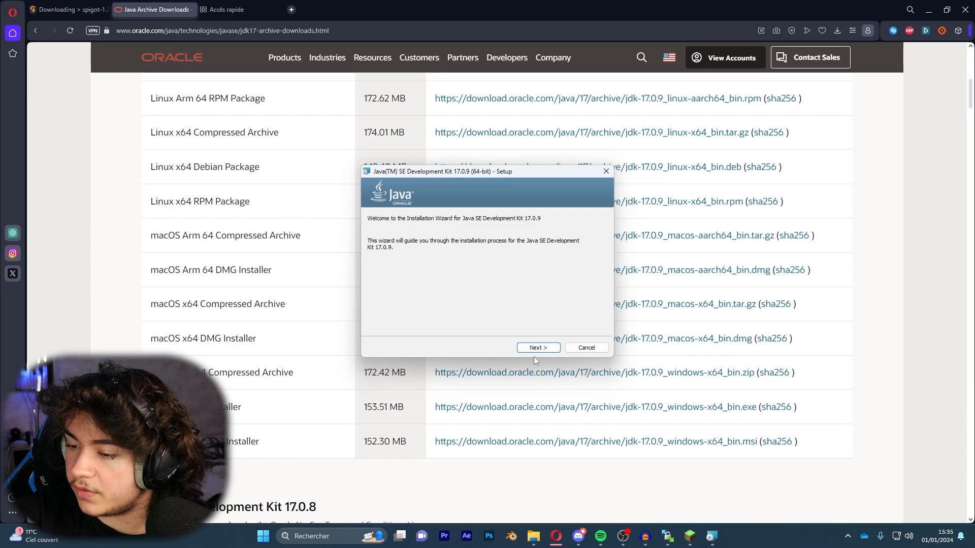
click(533, 349)
click(526, 346)
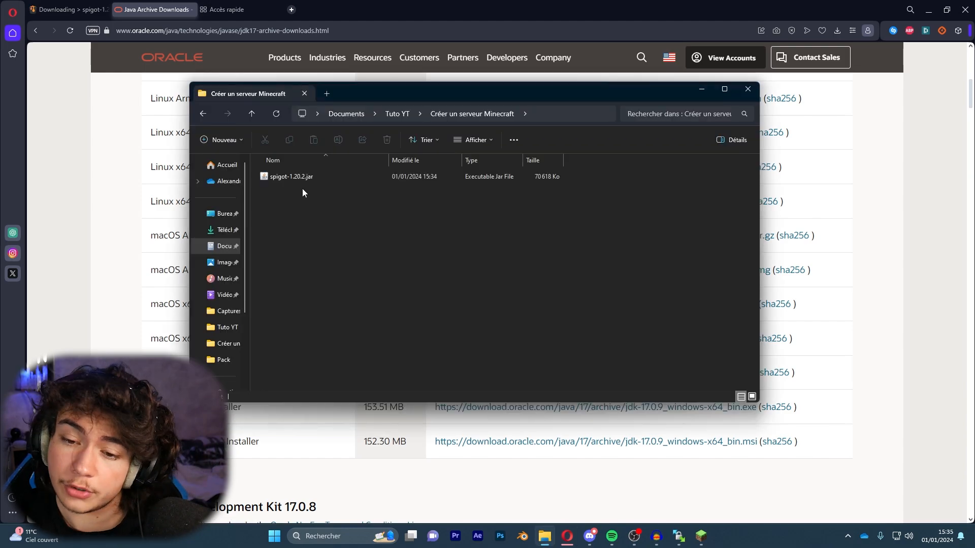
Step: Create a new text document named run.txt in the "Créer un serveur Minecraft" folder beside the Spigot jar
drag(320, 209, 259, 171)
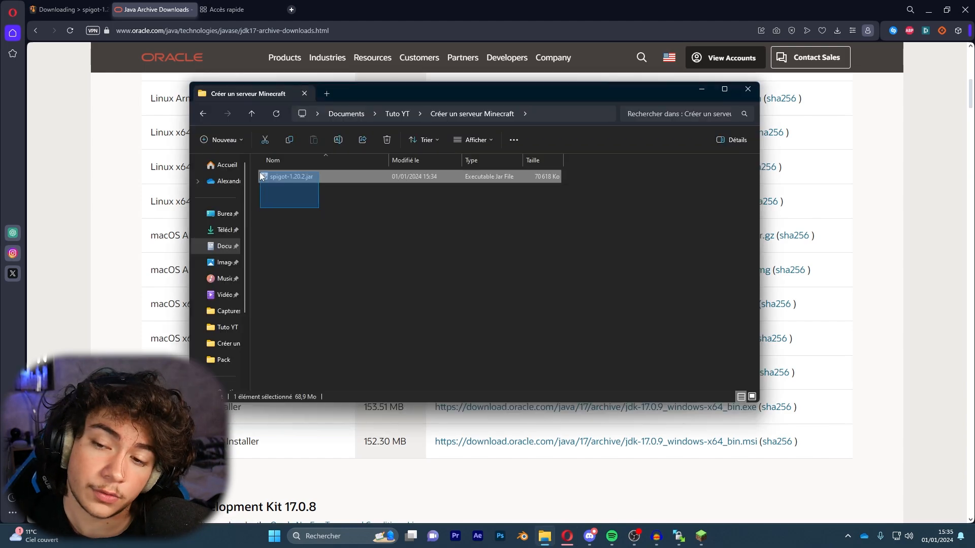
click(357, 212)
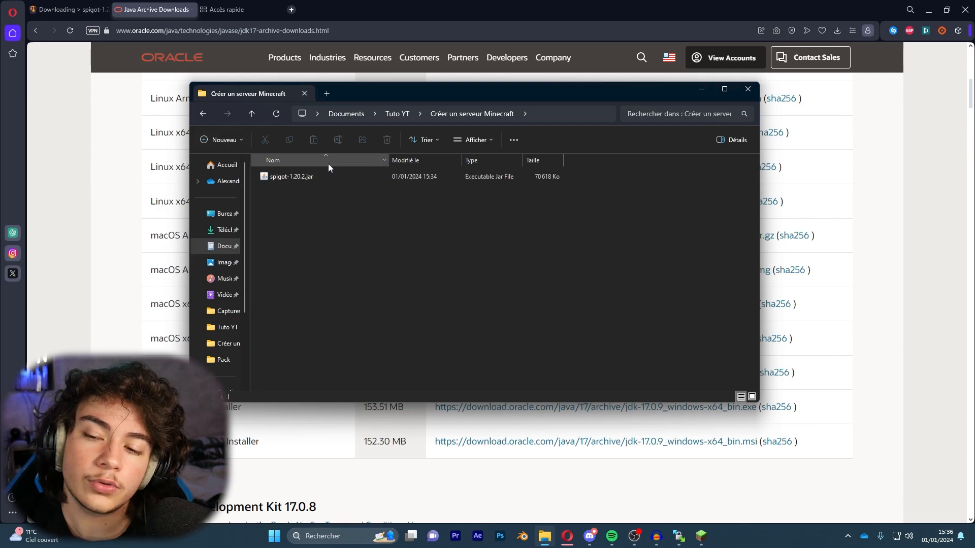
right_click(328, 223)
mouse_move(376, 304)
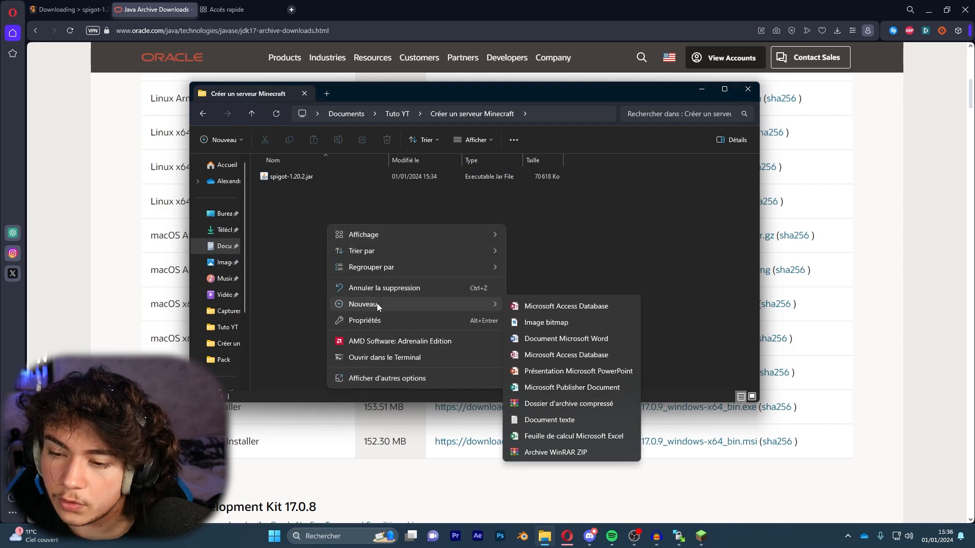
click(560, 453)
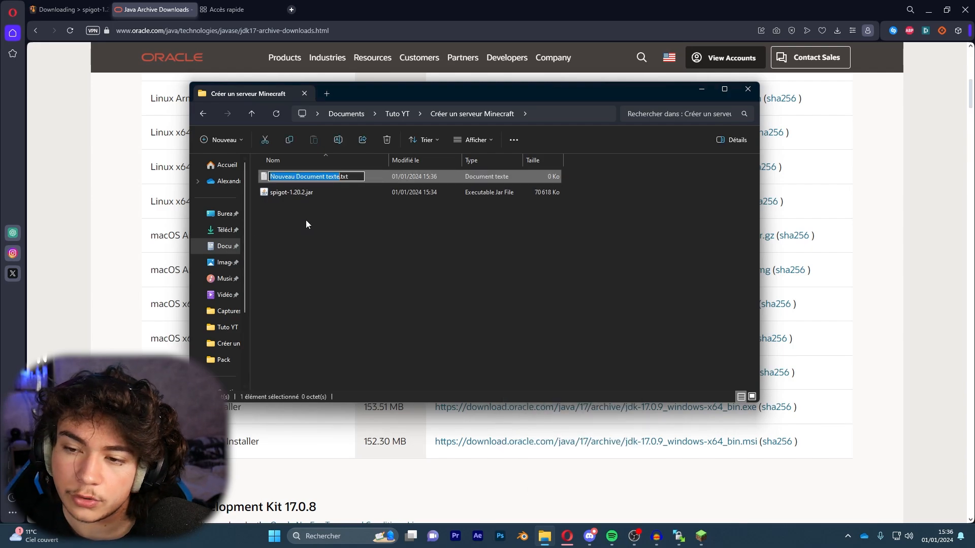
text(run)
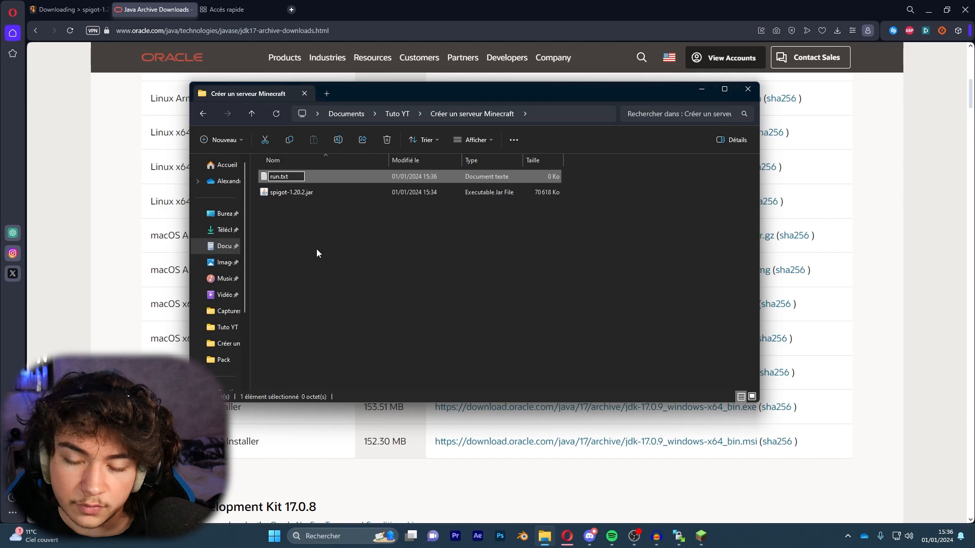
key(Return)
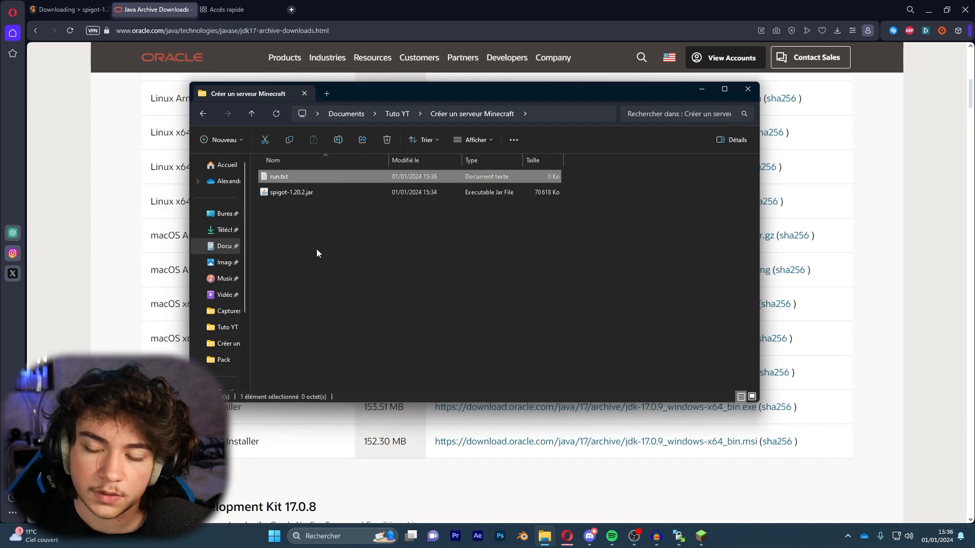
Step: Open run.txt and enter the launch command "java -Xmx1024M -jar Spigot.jar"
double_click(297, 177)
text(java -Xmx1024M -jar Spigot.jar)
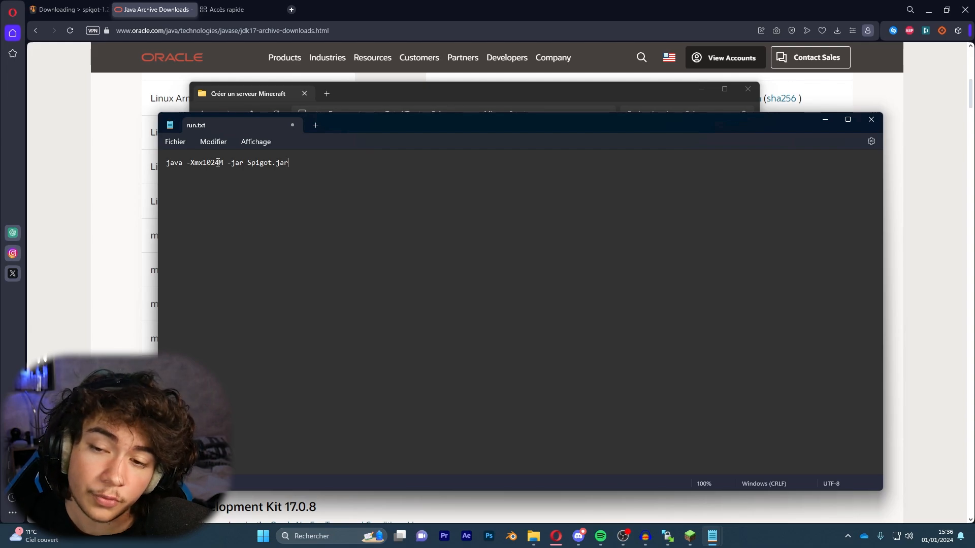
Step: Examine the parts of the launch command: the java call, the memory argument and the jar file name
double_click(172, 162)
click(190, 163)
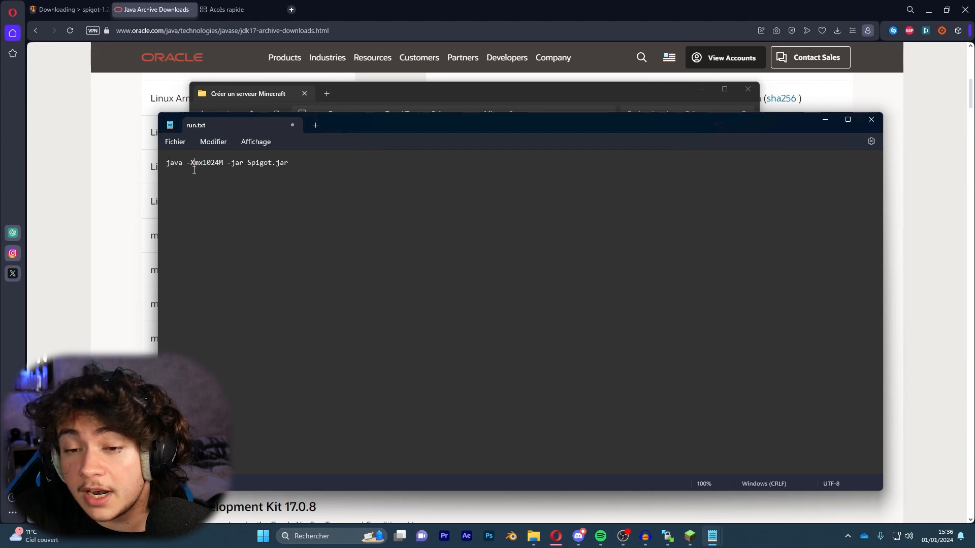
double_click(174, 163)
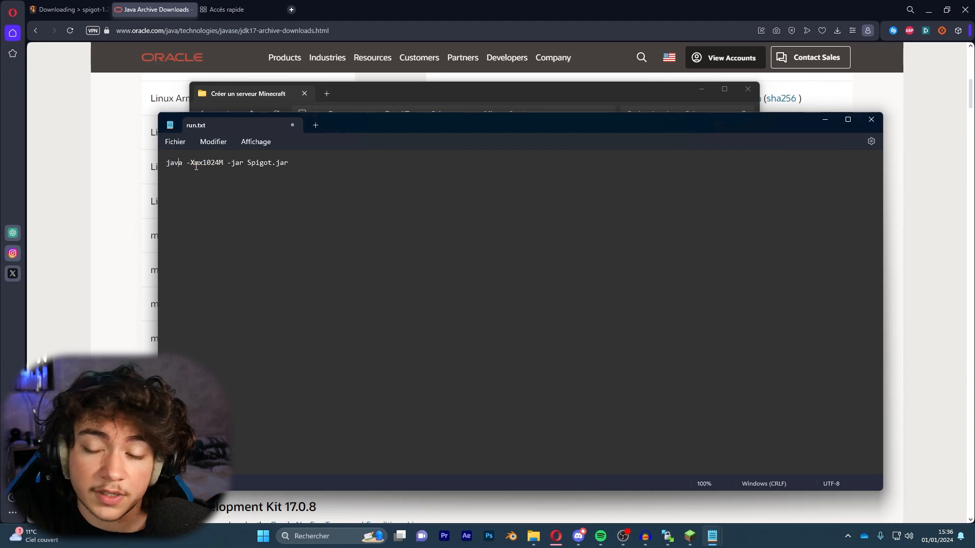
drag(187, 163, 225, 164)
click(233, 161)
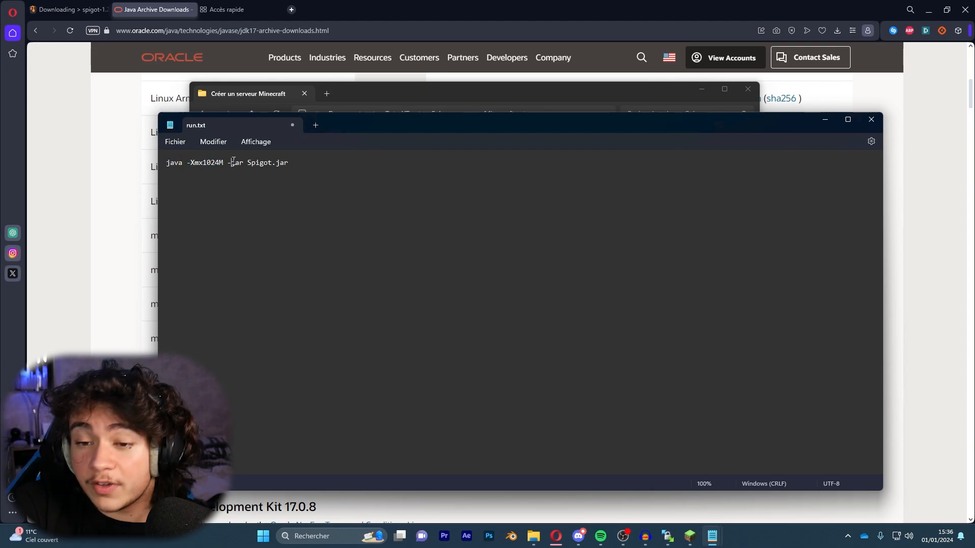
drag(224, 163, 192, 163)
drag(219, 163, 208, 163)
click(212, 163)
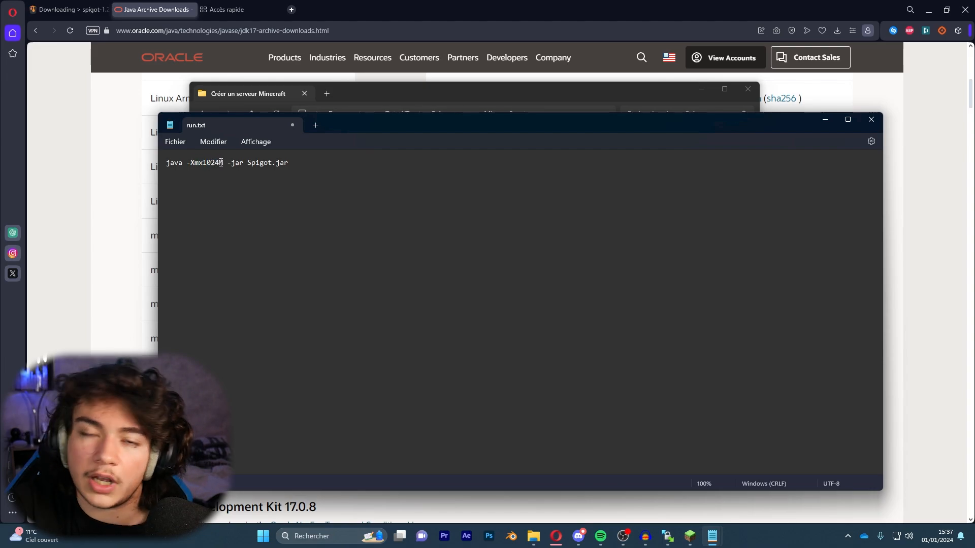
drag(272, 165, 248, 164)
click(276, 162)
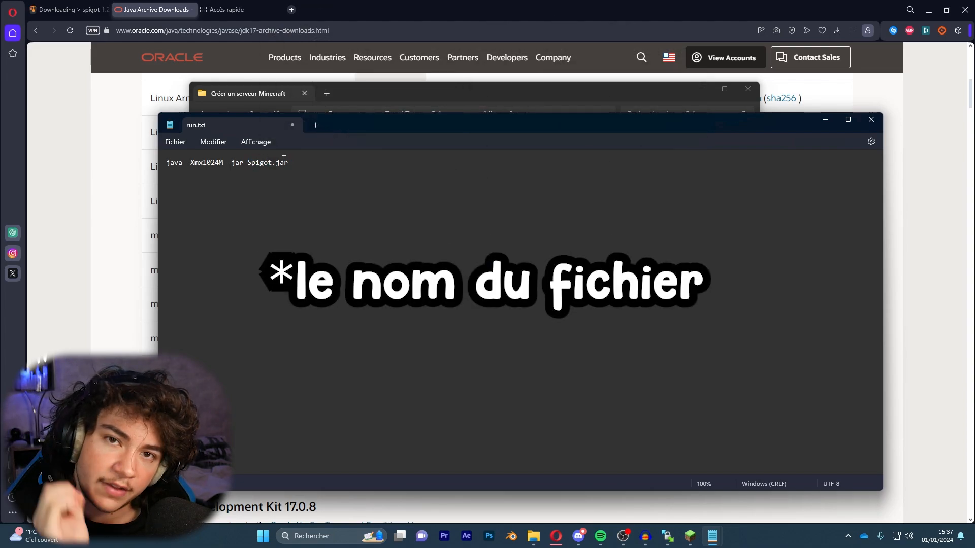
Step: Change the jar name in the launch command to spigot-1.20.2.jar to match the downloaded file
drag(419, 166, 376, 166)
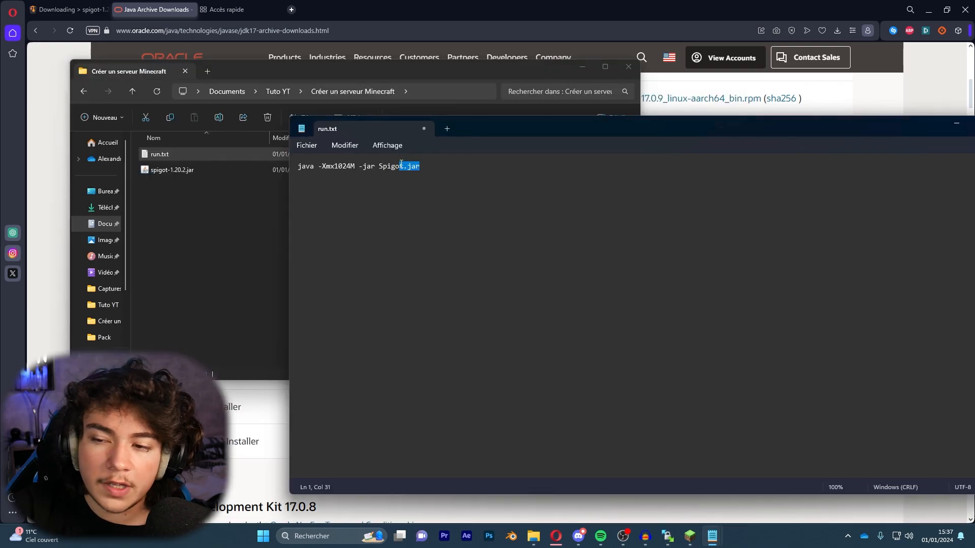
click(386, 168)
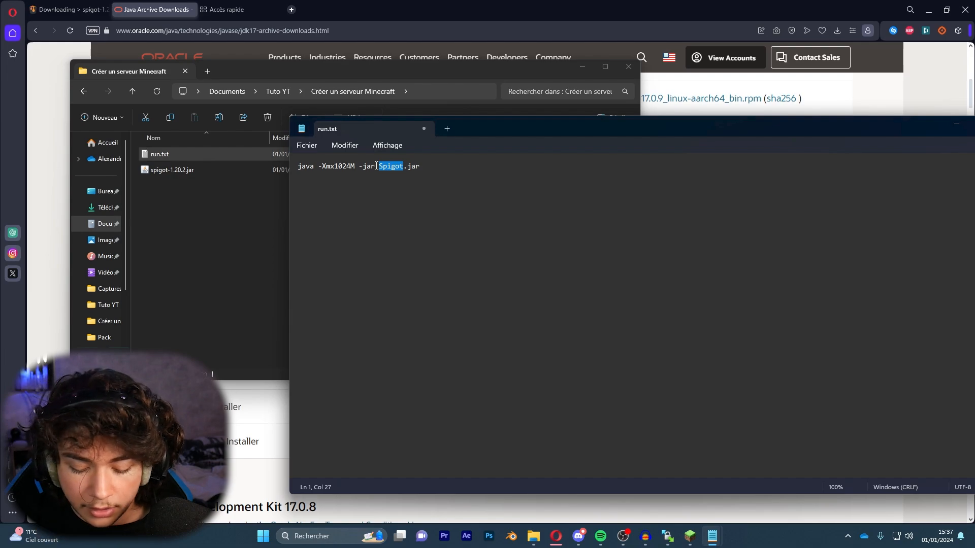
text(spigot)
text(-1.)
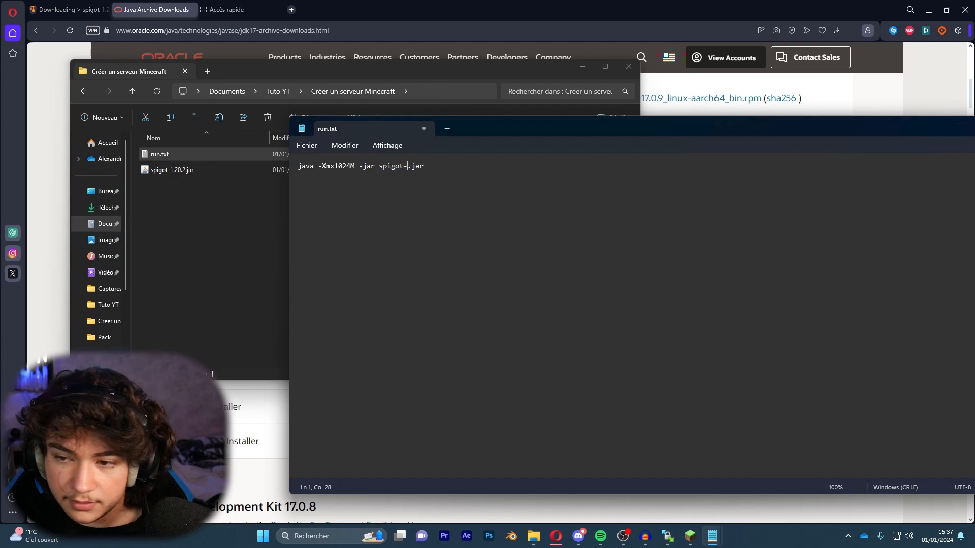
text(20.2)
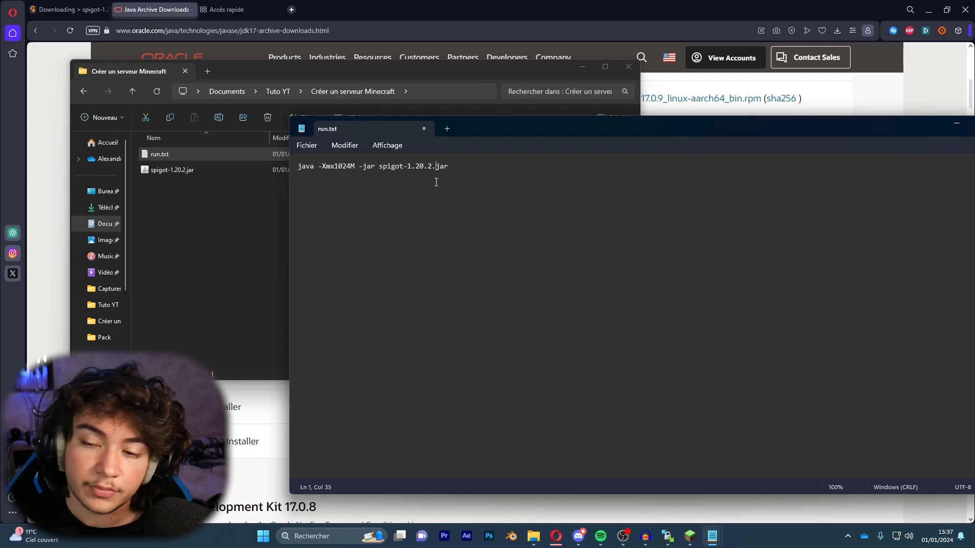
Step: Save the launch script as run.bat with the file type "Tous les fichiers (*.*)", and delete run.txt from the folder
drag(483, 129, 409, 127)
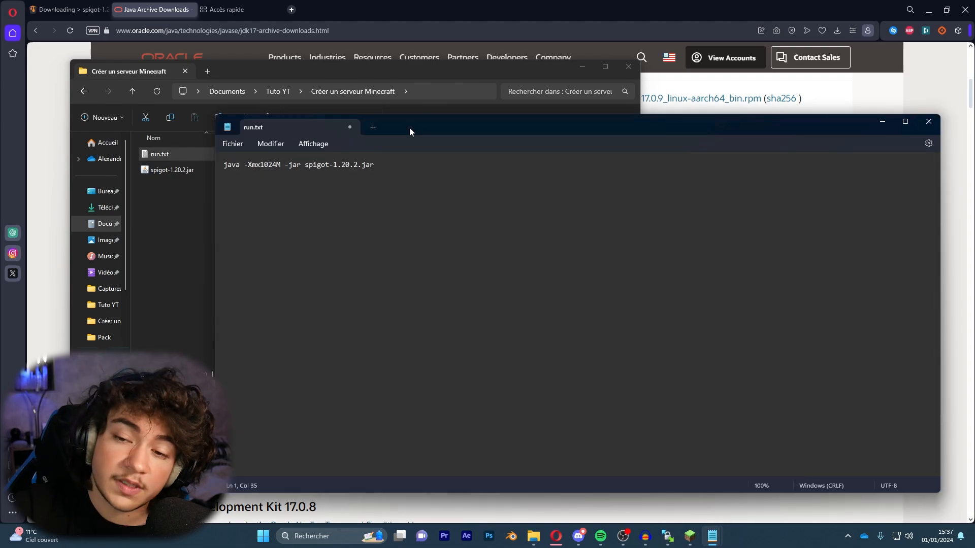
click(241, 146)
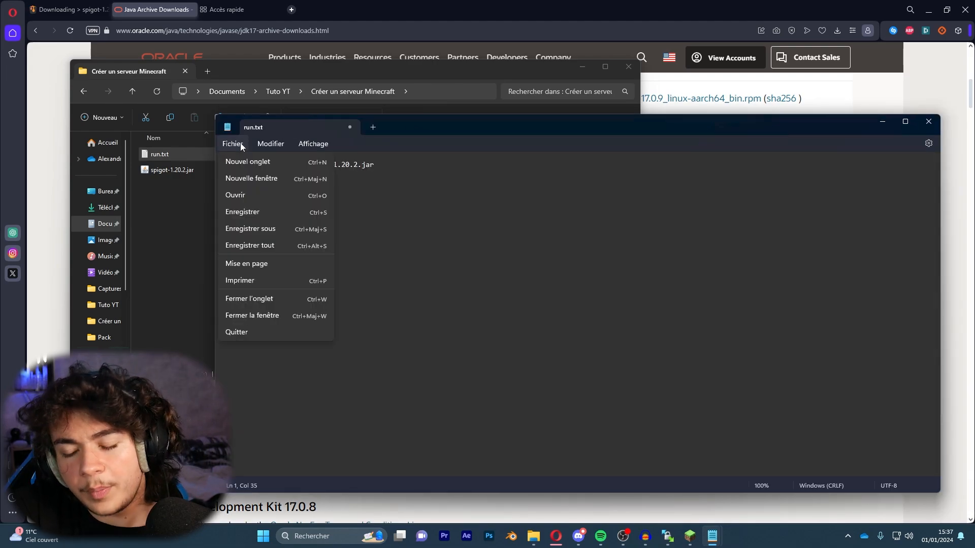
click(260, 227)
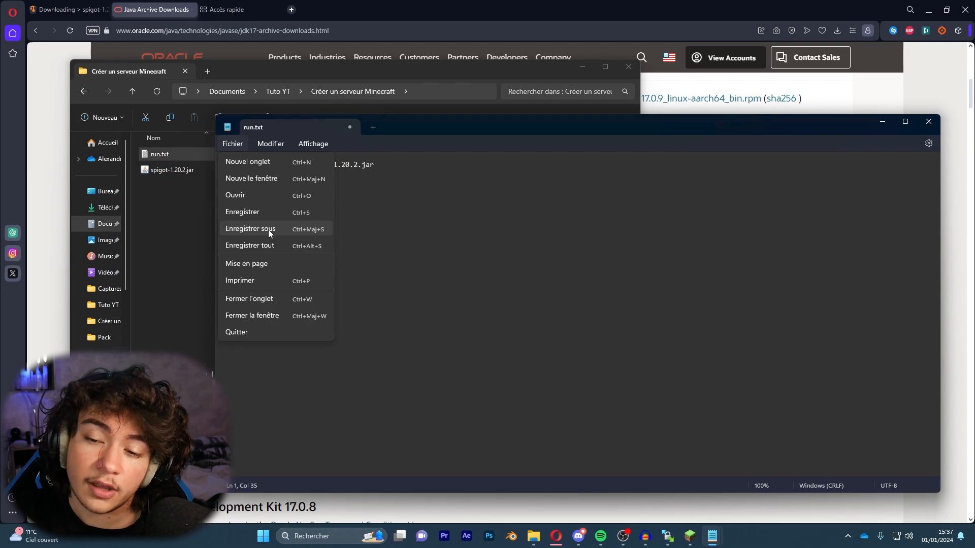
click(266, 230)
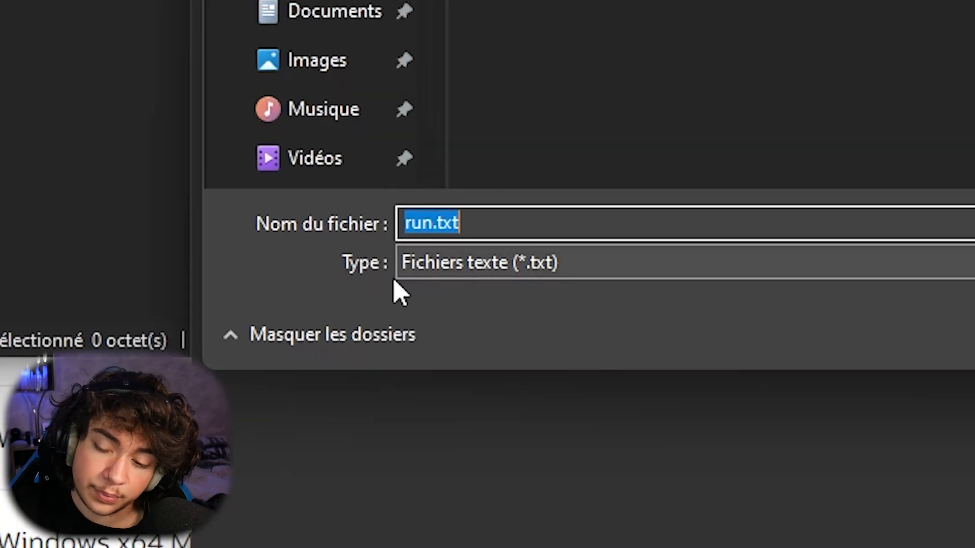
click(582, 273)
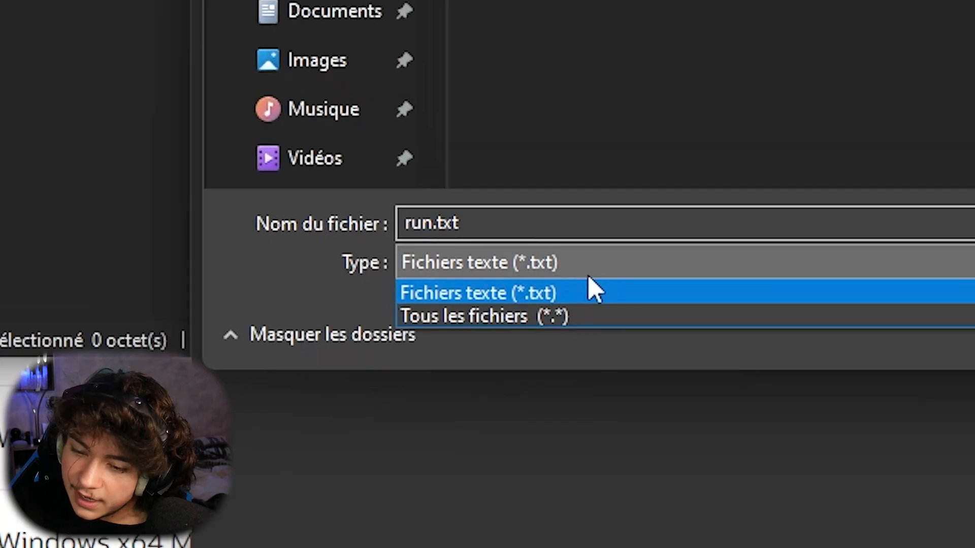
click(577, 317)
click(515, 225)
click(506, 230)
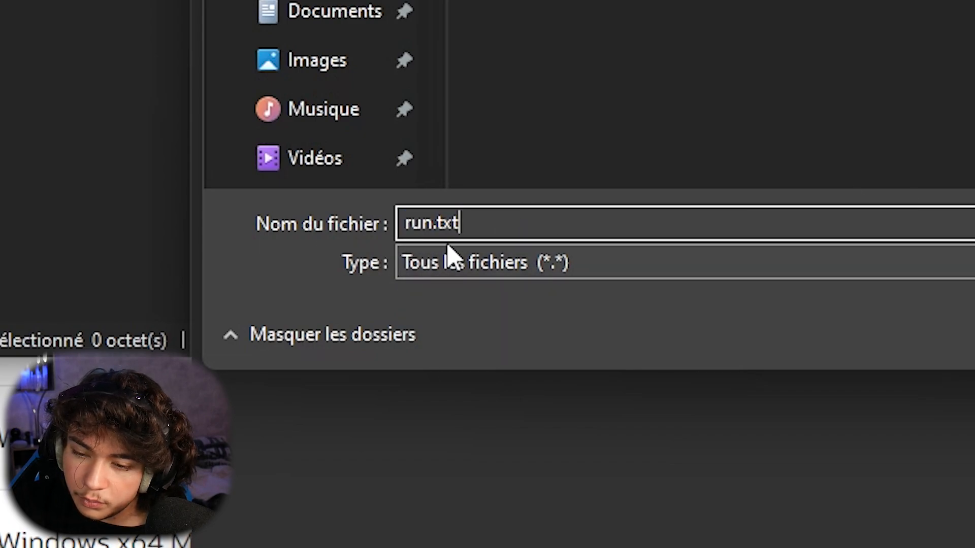
drag(475, 227, 440, 221)
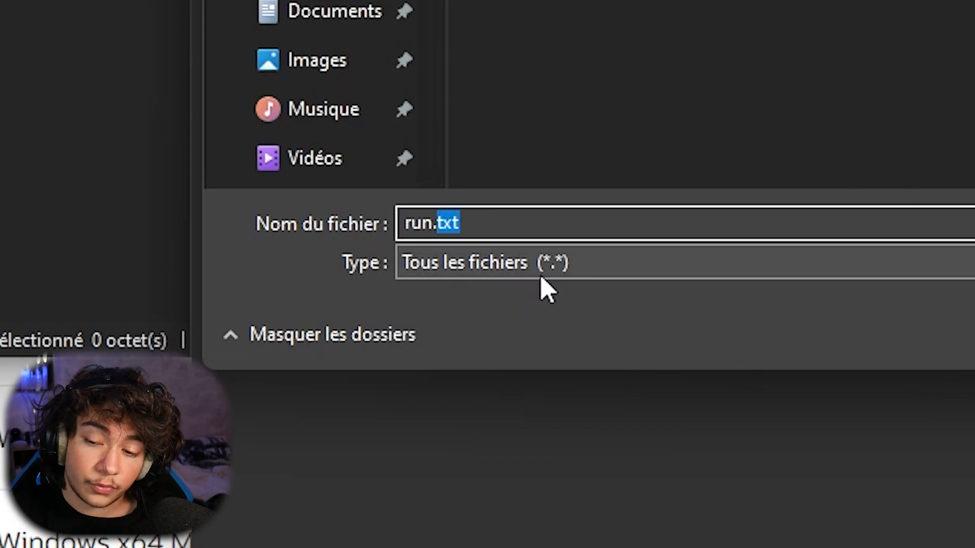
key(BackSpace)
text(bat)
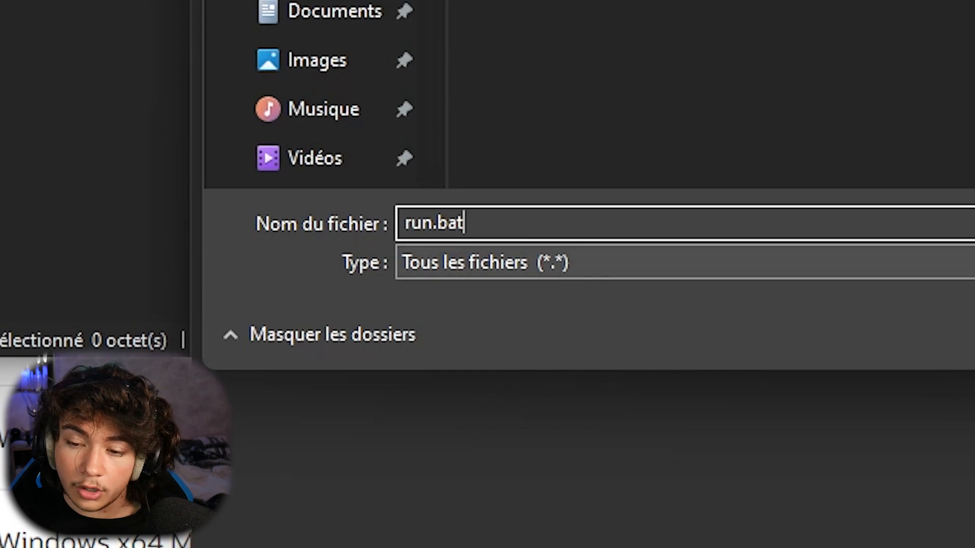
key(Return)
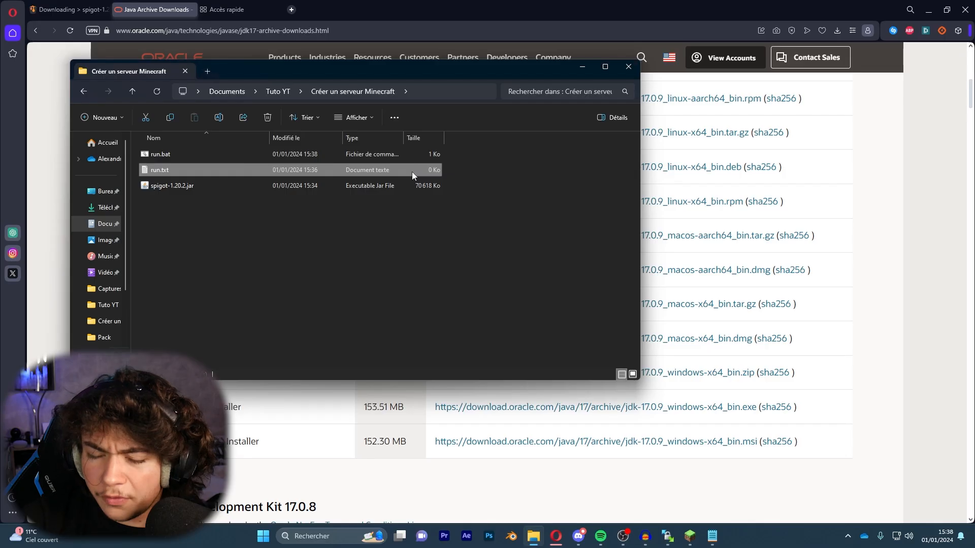
key(Delete)
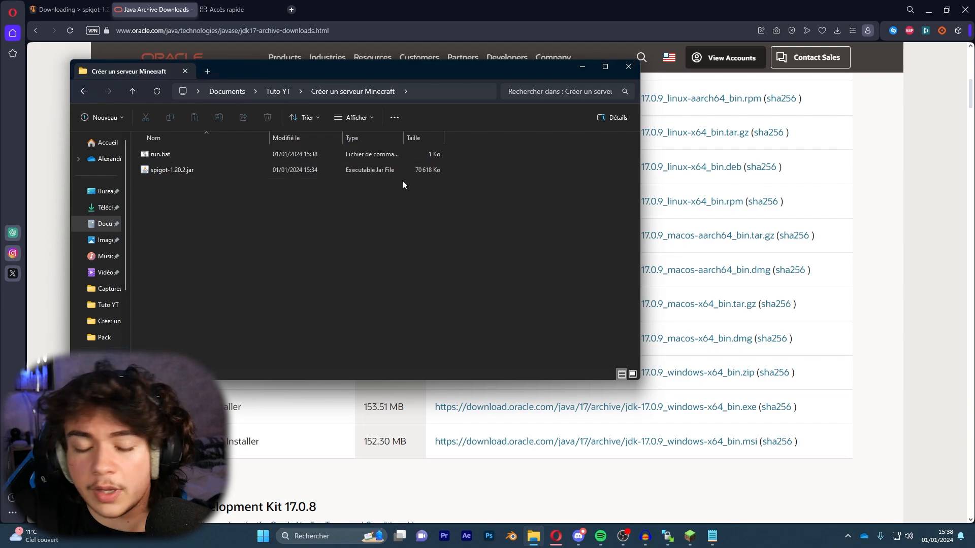
Step: Launch the server for the first time with run.bat to generate its initial files
drag(201, 221, 139, 169)
click(184, 206)
drag(491, 152, 272, 153)
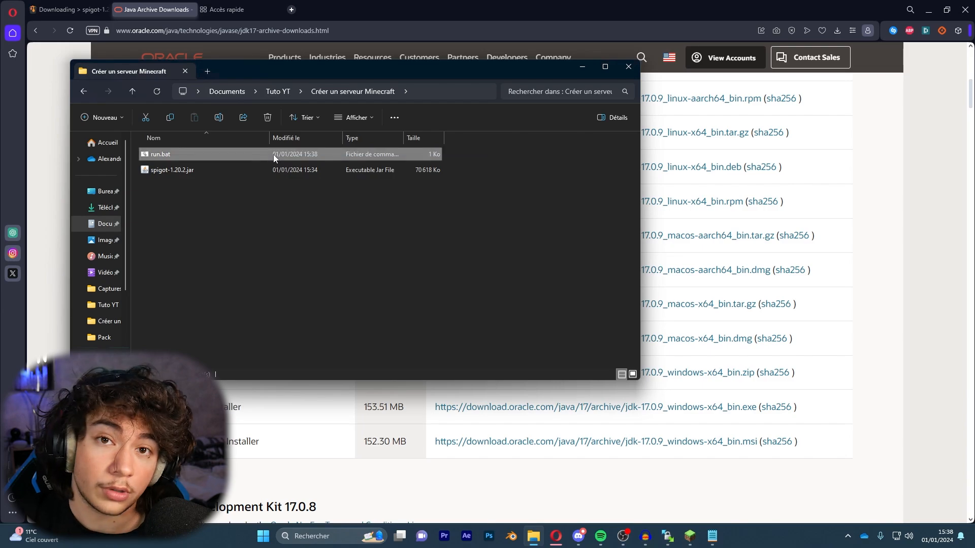
click(354, 259)
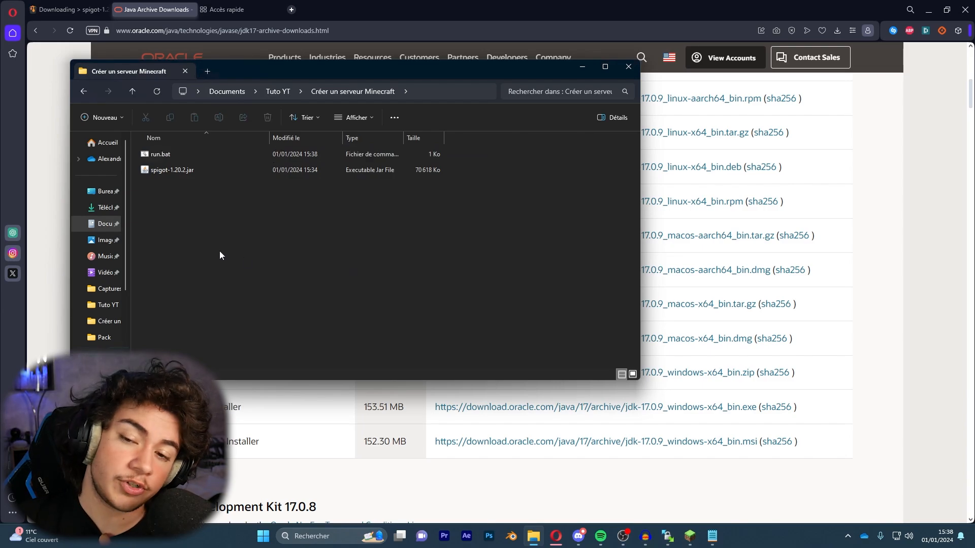
click(178, 155)
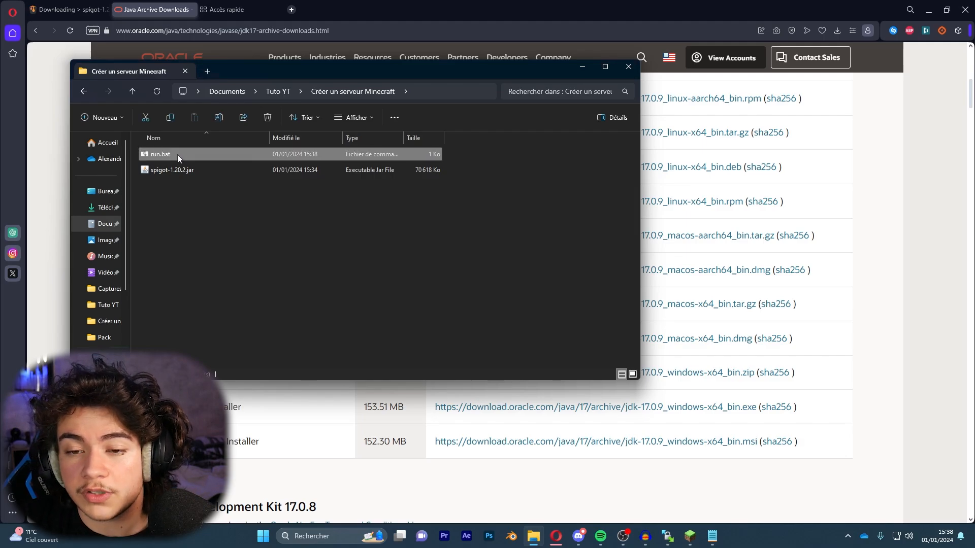
double_click(178, 154)
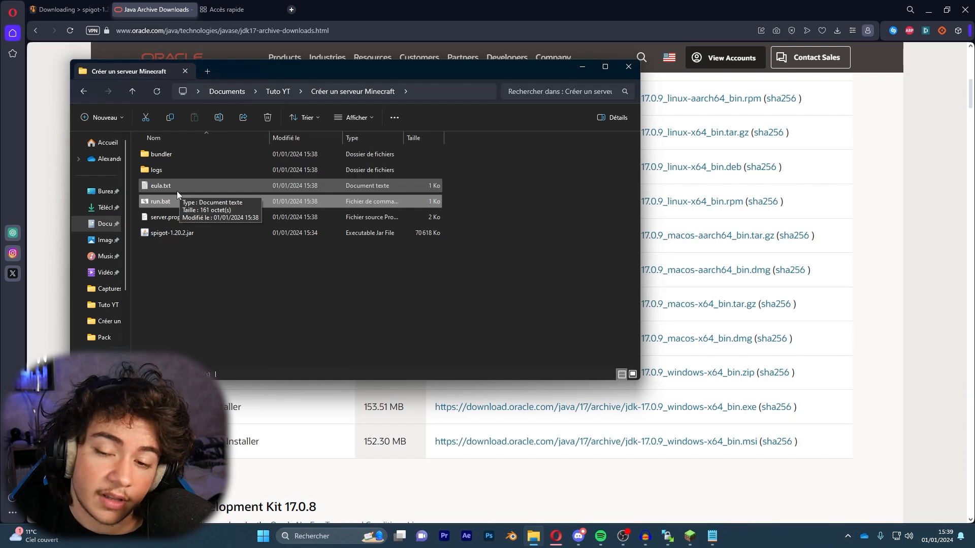
Step: Accept the Minecraft EULA by setting eula=true in eula.txt, and close the file
click(348, 336)
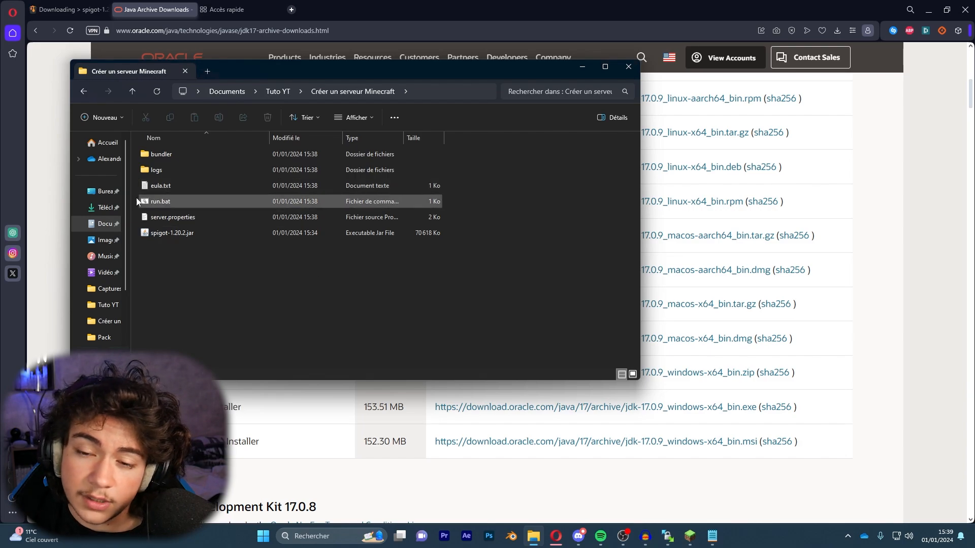
double_click(180, 187)
drag(190, 147, 169, 146)
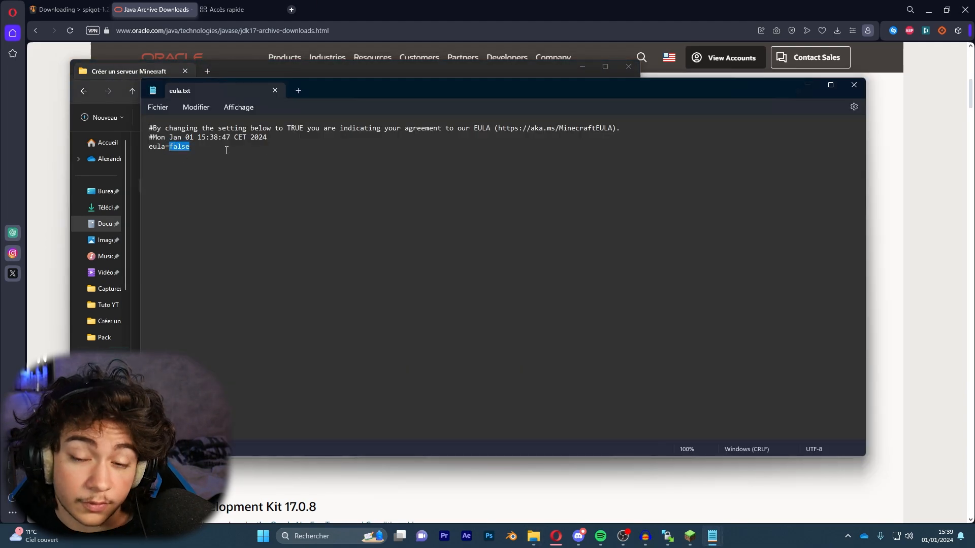
text(true)
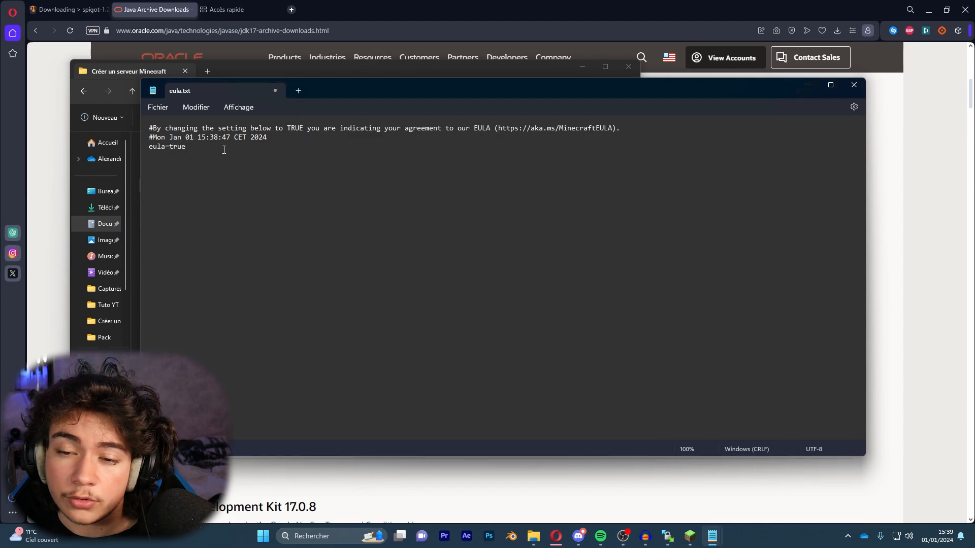
click(854, 85)
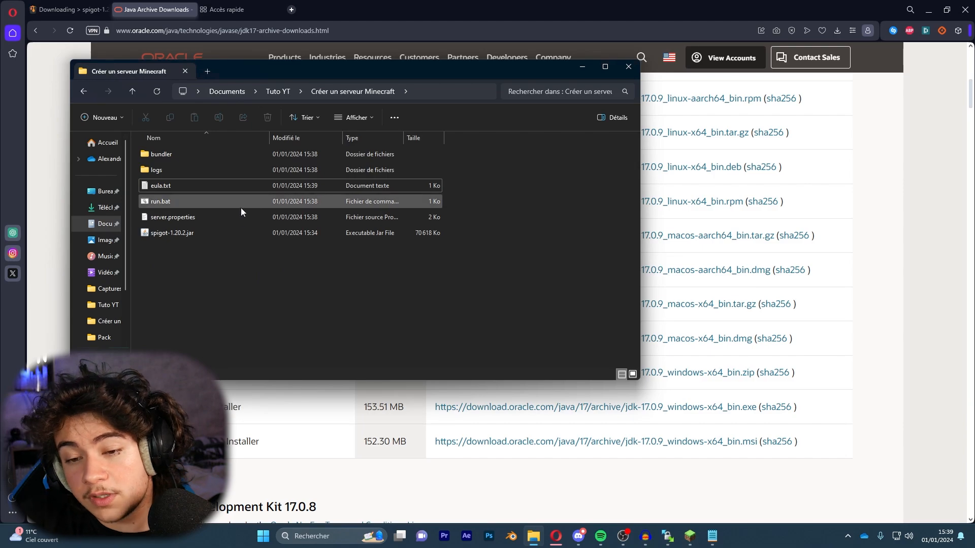
Step: Start the server again with run.bat, minimise the Minecraft server window and check the console for the startup completion line
double_click(241, 209)
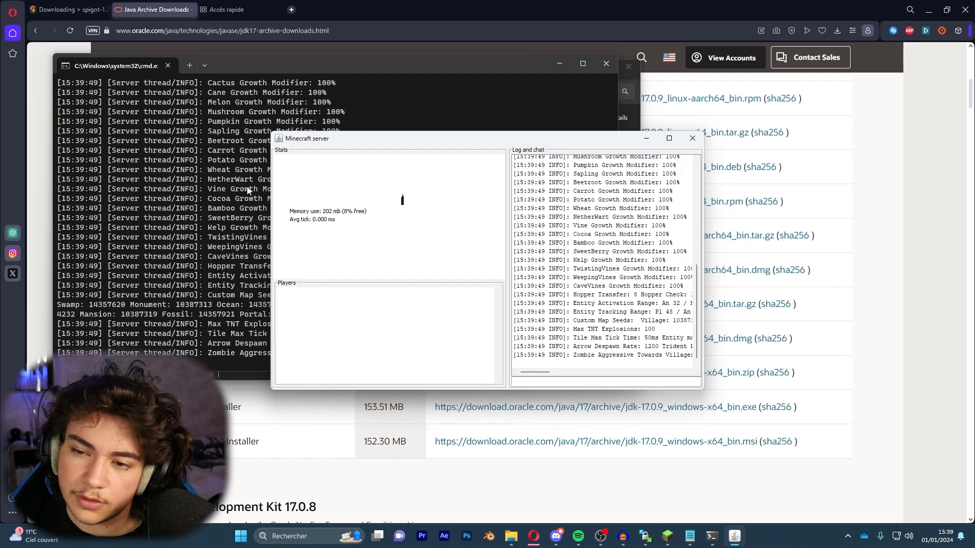
drag(344, 139, 577, 142)
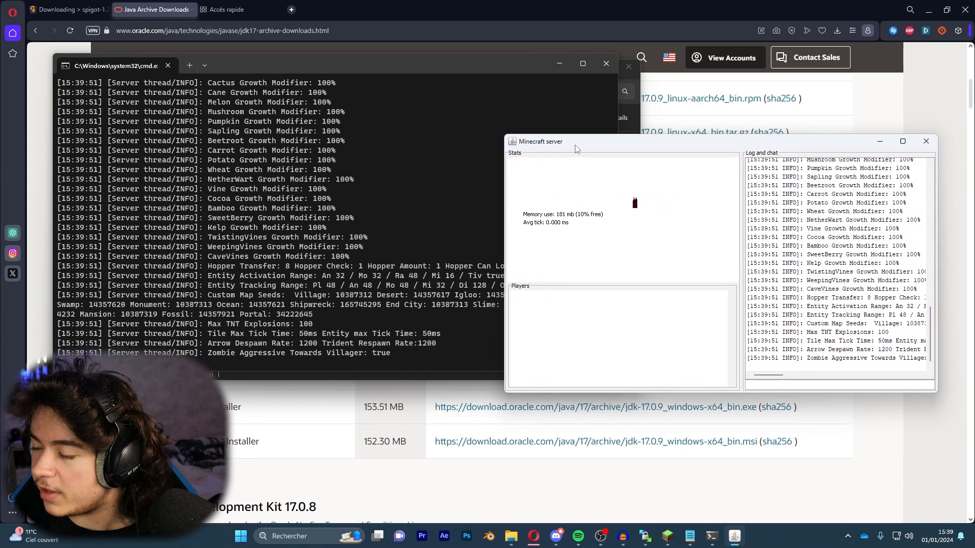
click(879, 144)
drag(271, 70, 410, 86)
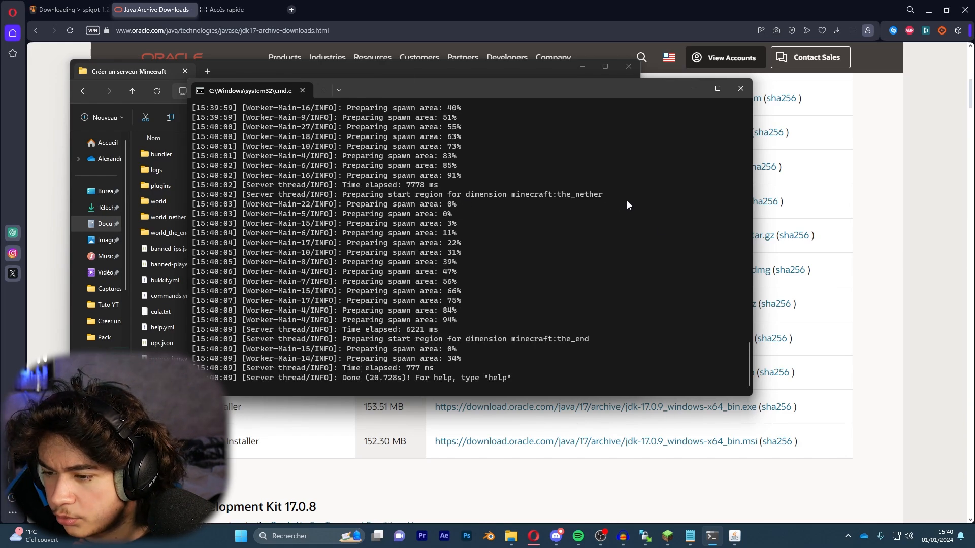
drag(533, 378, 217, 378)
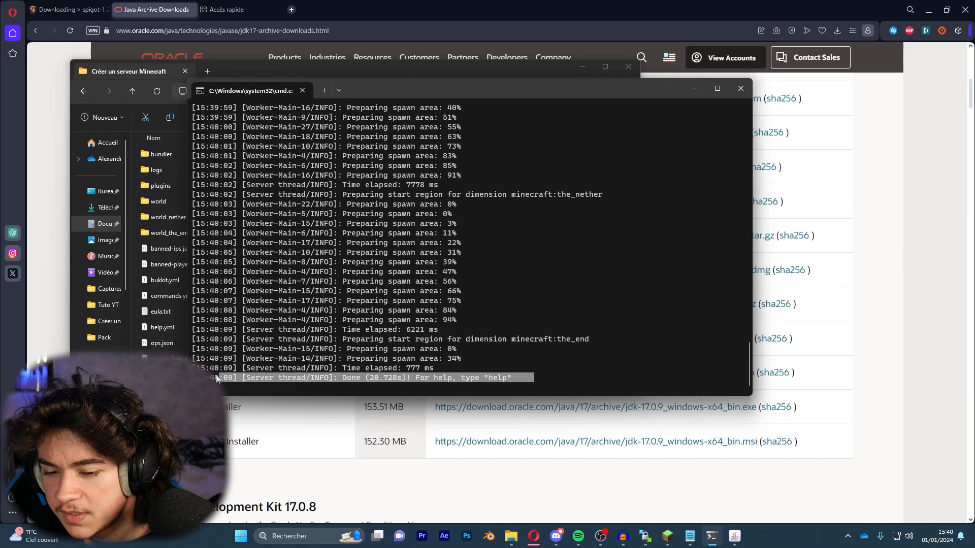
click(406, 380)
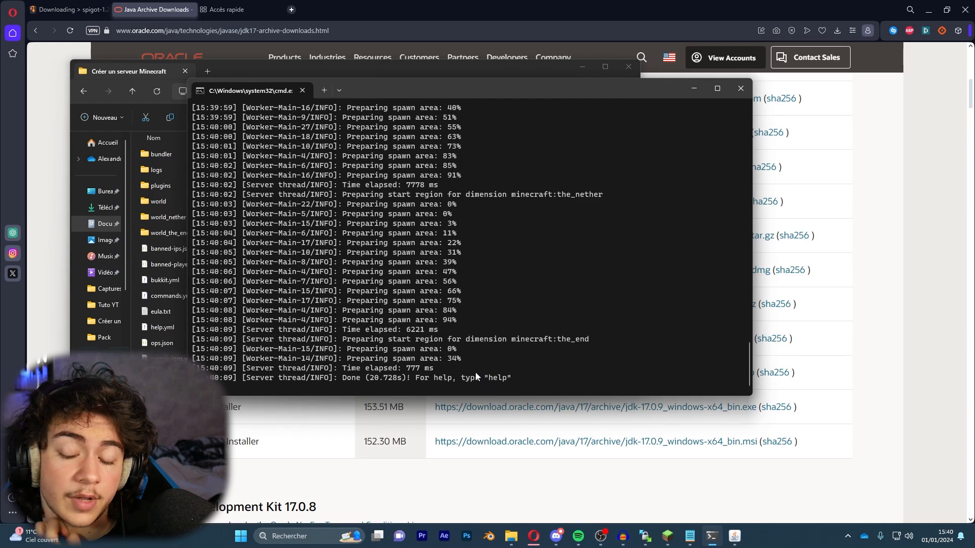
Step: Switch to Minecraft and add a multiplayer server entry with the address localhost
click(668, 536)
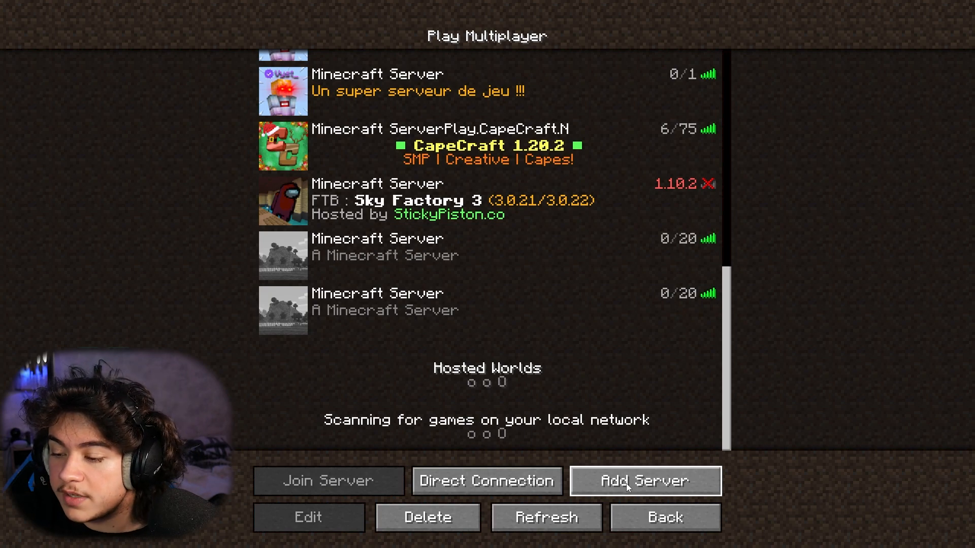
click(626, 483)
text(local)
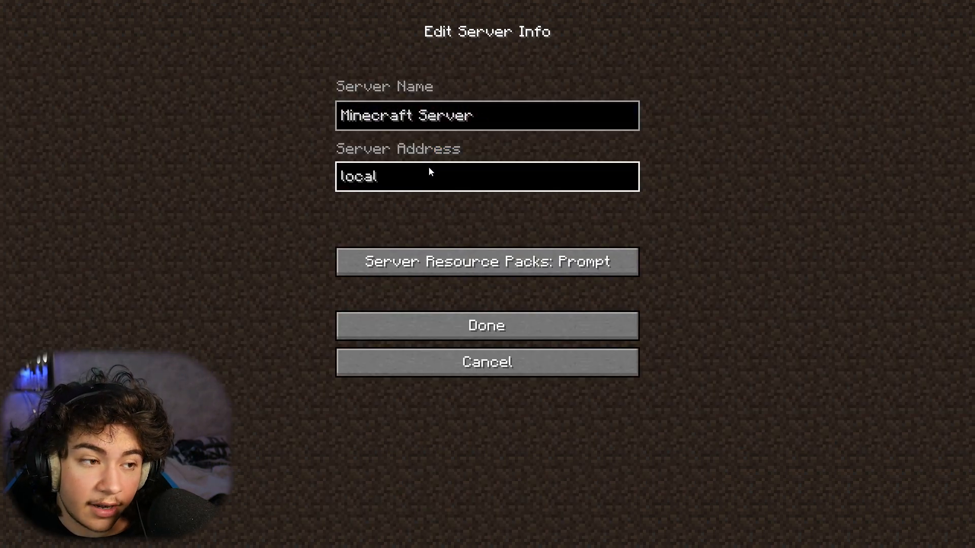
text(host)
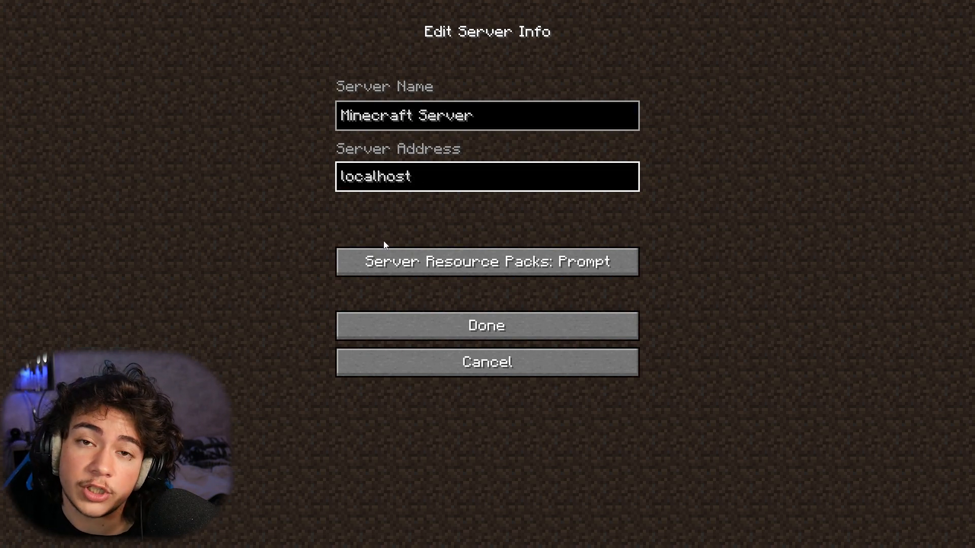
click(480, 325)
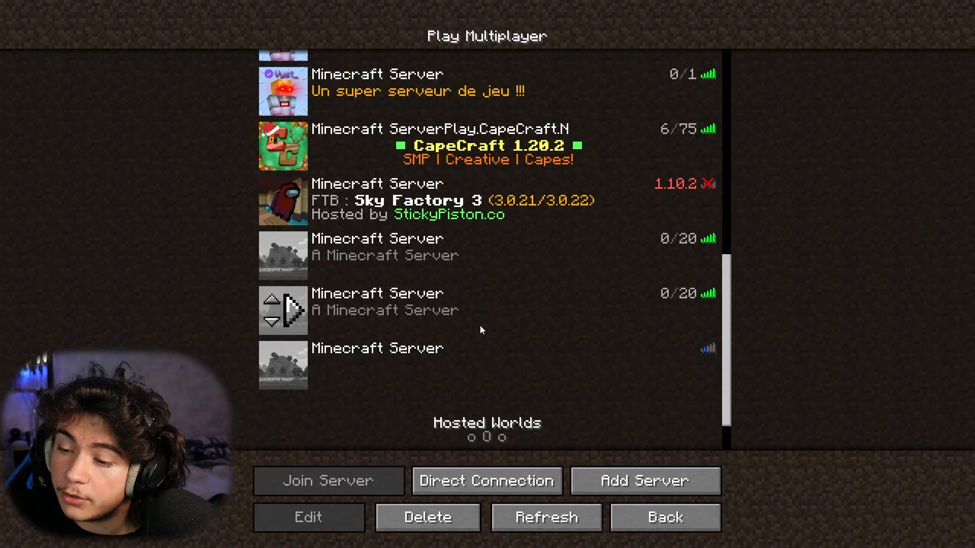
Step: Join the newly added localhost server and walk around its world to test the connection
double_click(534, 361)
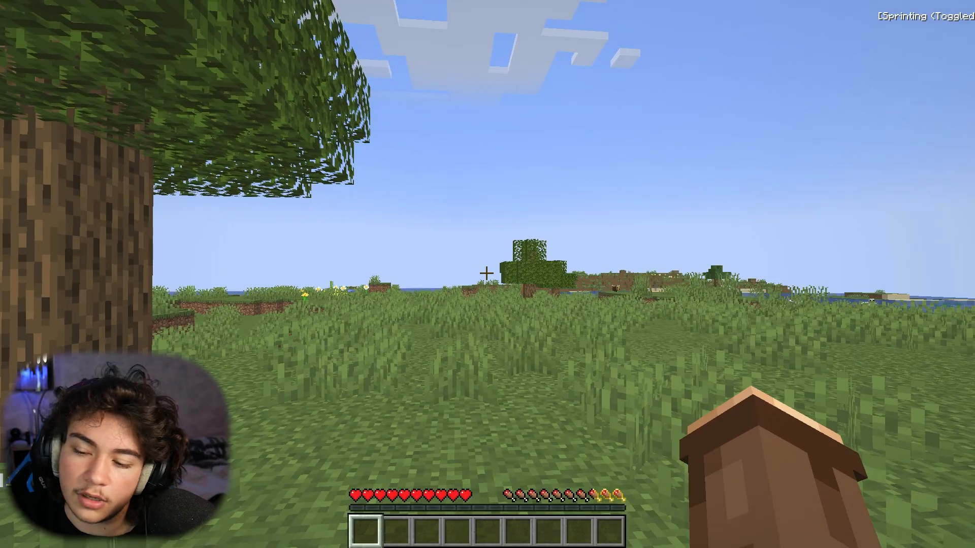
key(w)
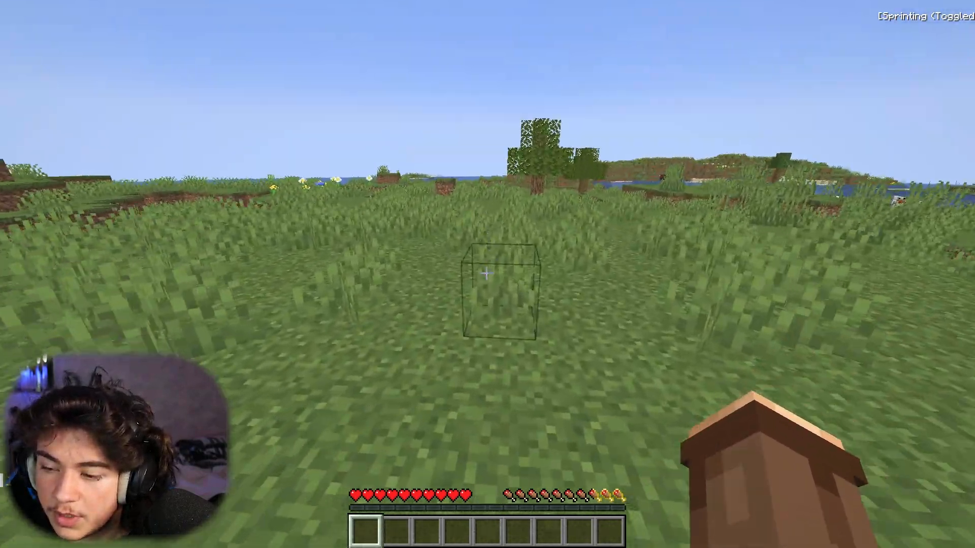
click(486, 274)
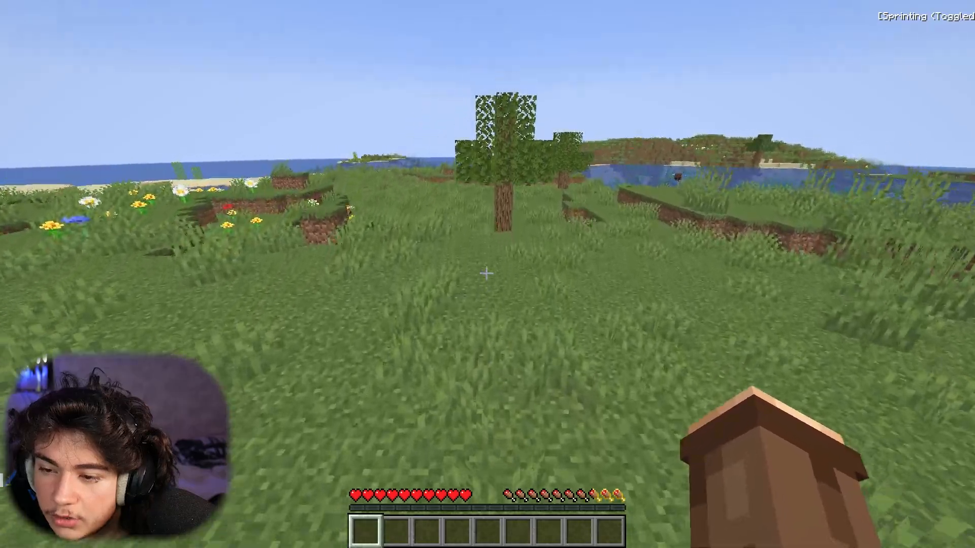
key(w)
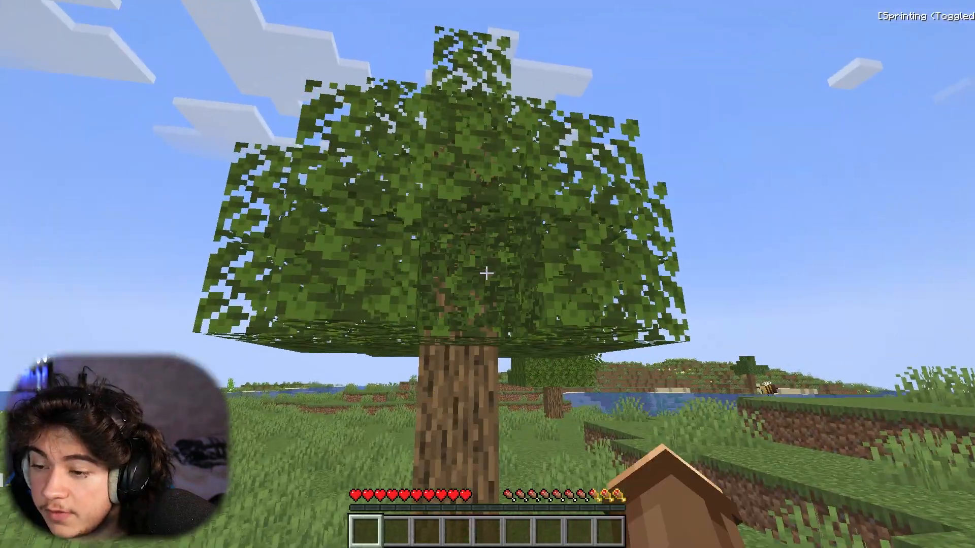
key(s)
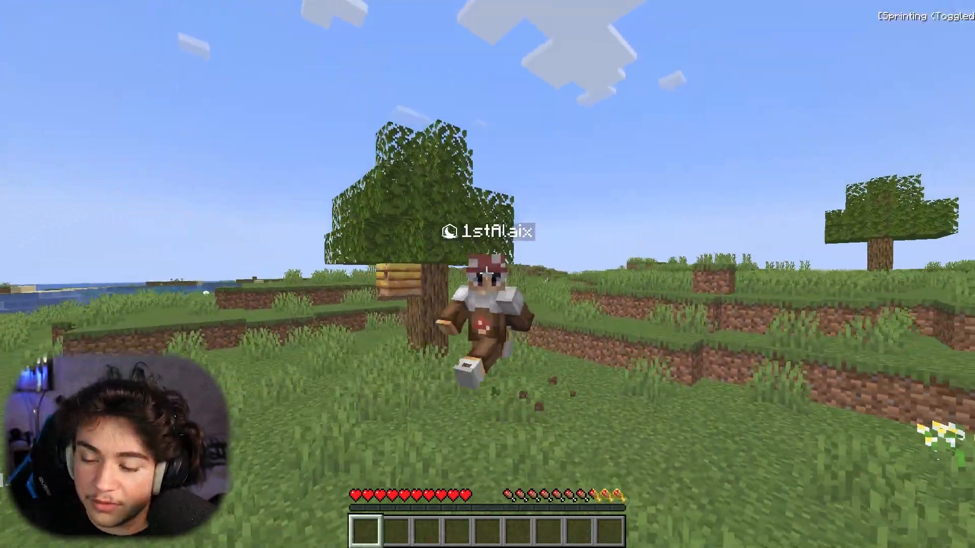
key(F5)
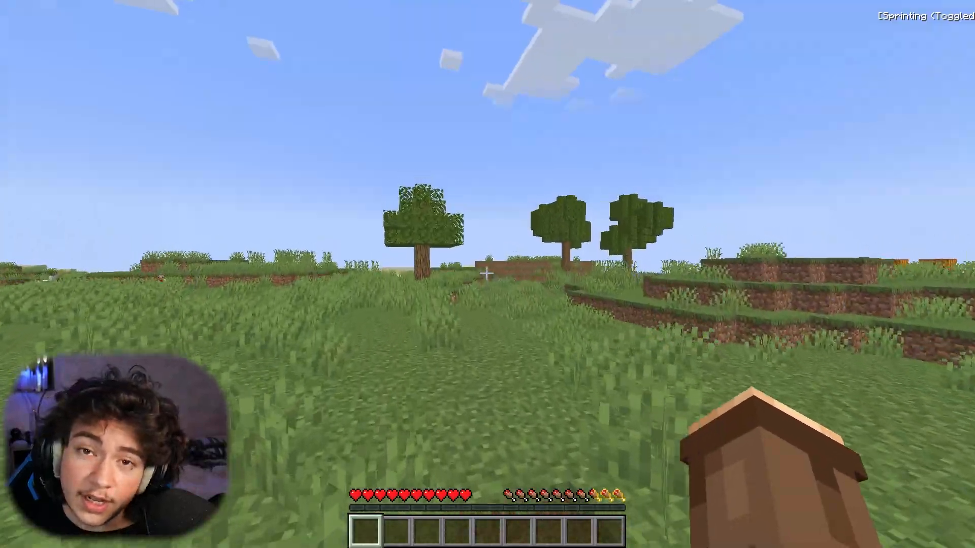
key(w)
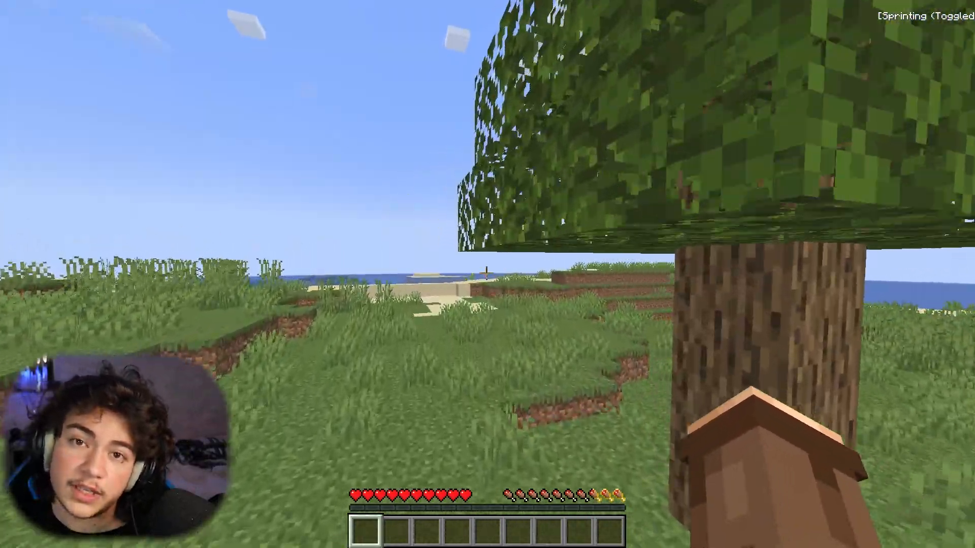
key(w)
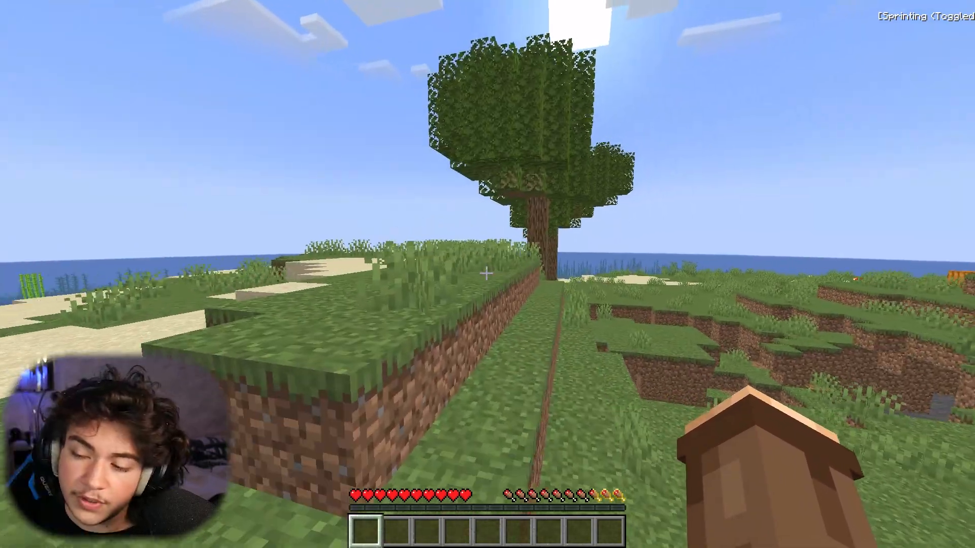
key(w)
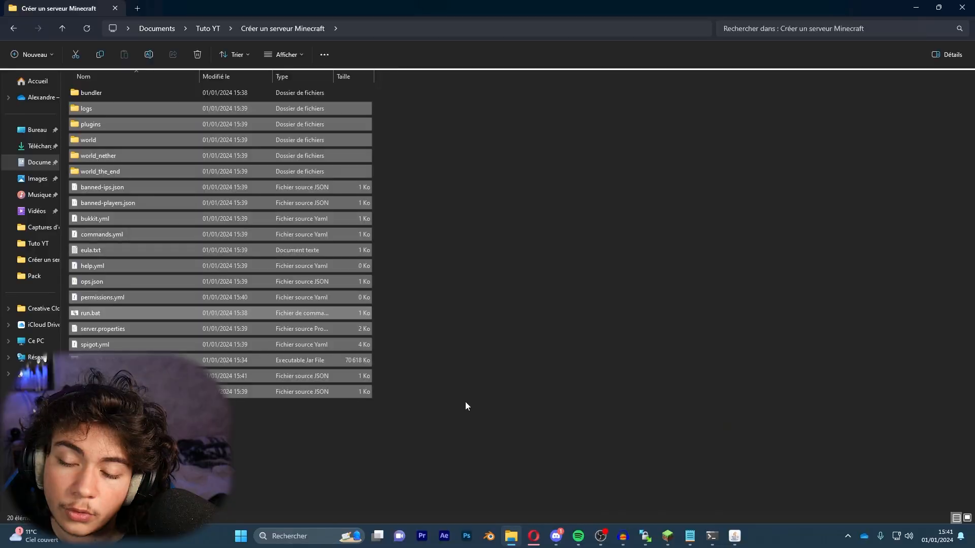
Step: Open server.properties from the generated server files in Visual Studio Code and look through its settings
drag(464, 402, 86, 96)
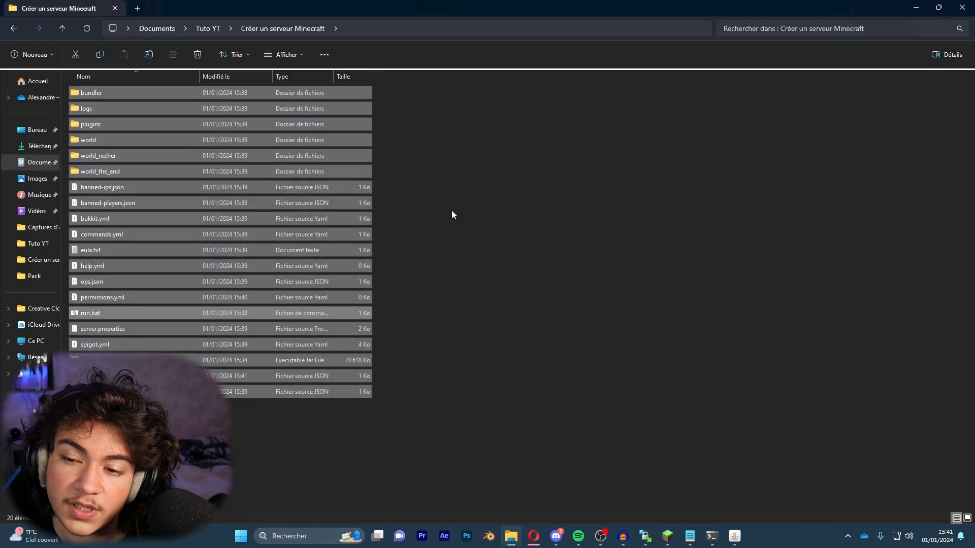
click(418, 350)
drag(406, 399, 124, 110)
click(129, 305)
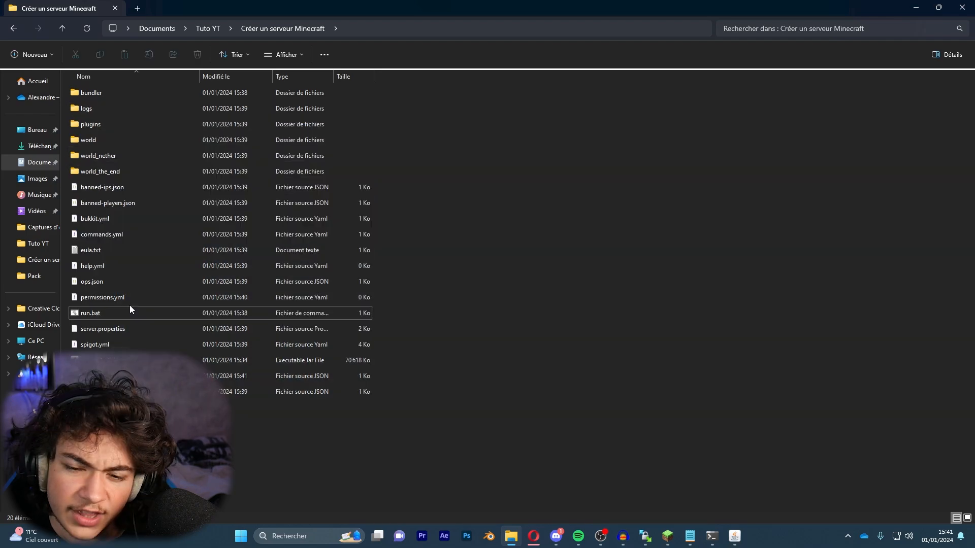
right_click(120, 331)
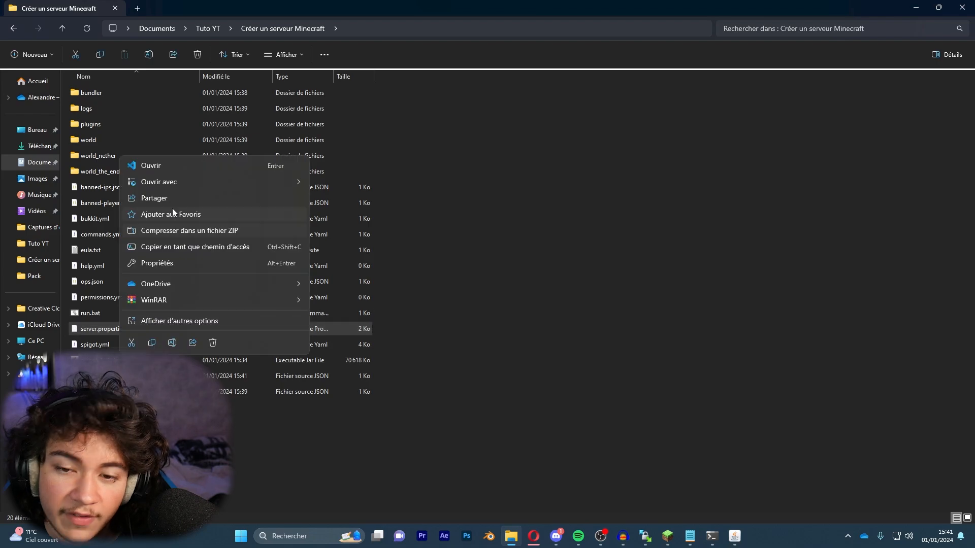
click(174, 166)
click(298, 208)
scroll(265, 201, down, 3)
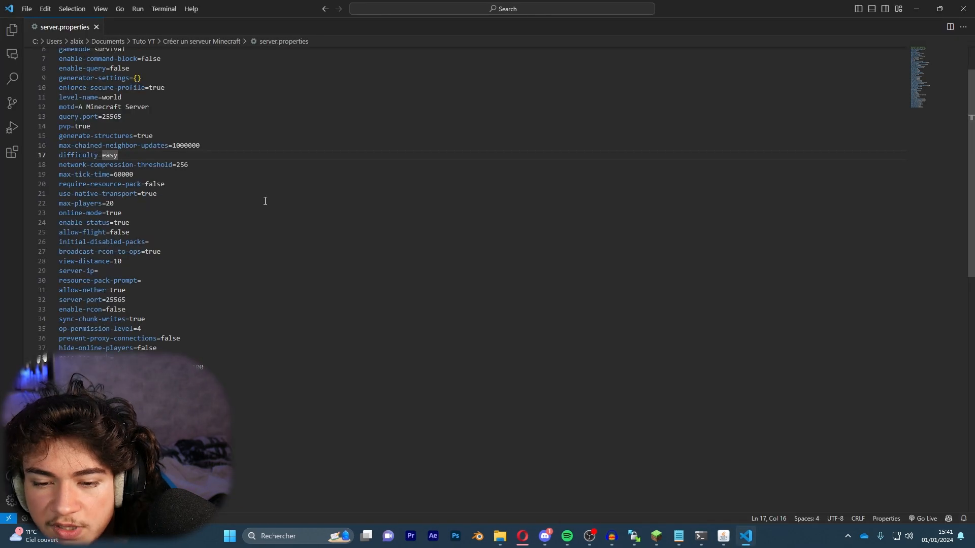
scroll(265, 201, down, 3)
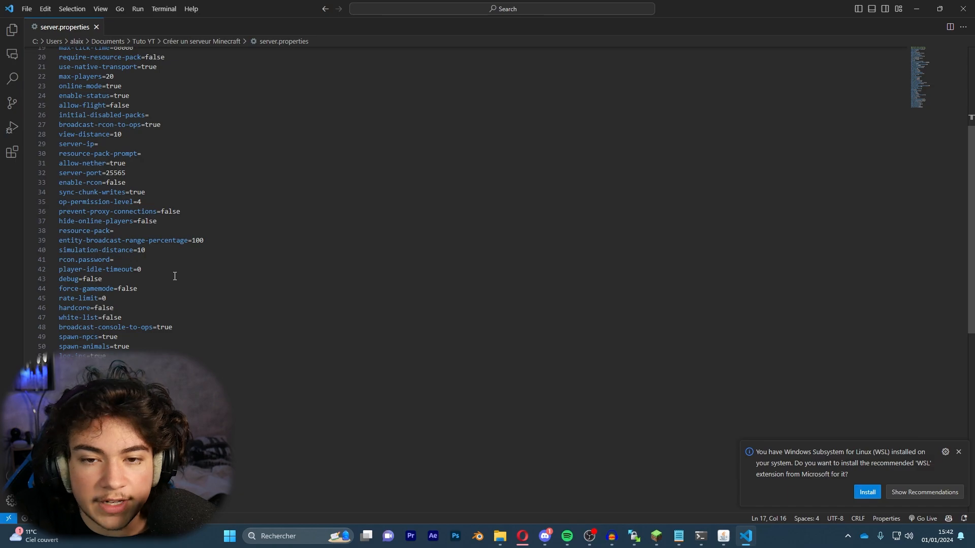
Step: Set online-mode to false in server.properties
drag(122, 263, 59, 263)
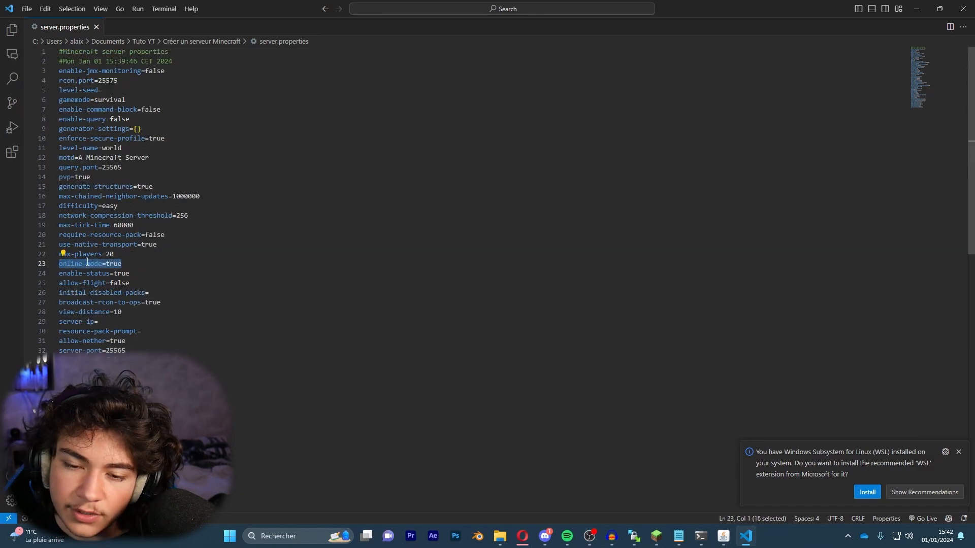
click(137, 262)
drag(486, 239, 409, 231)
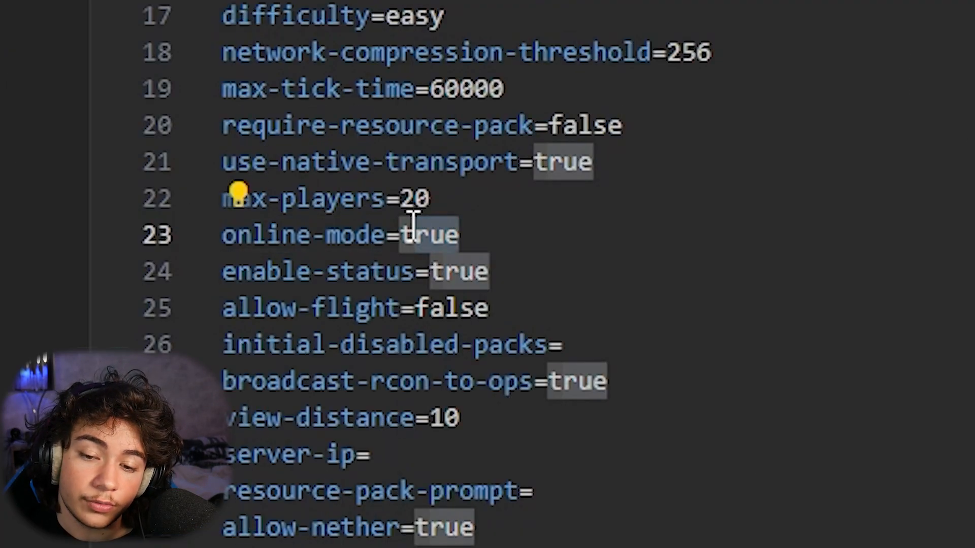
click(414, 233)
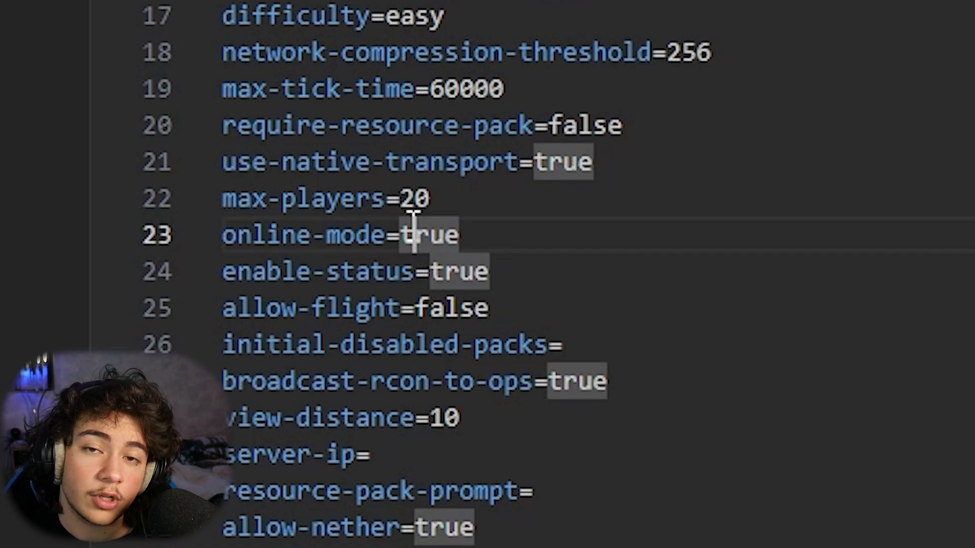
double_click(416, 230)
text(false)
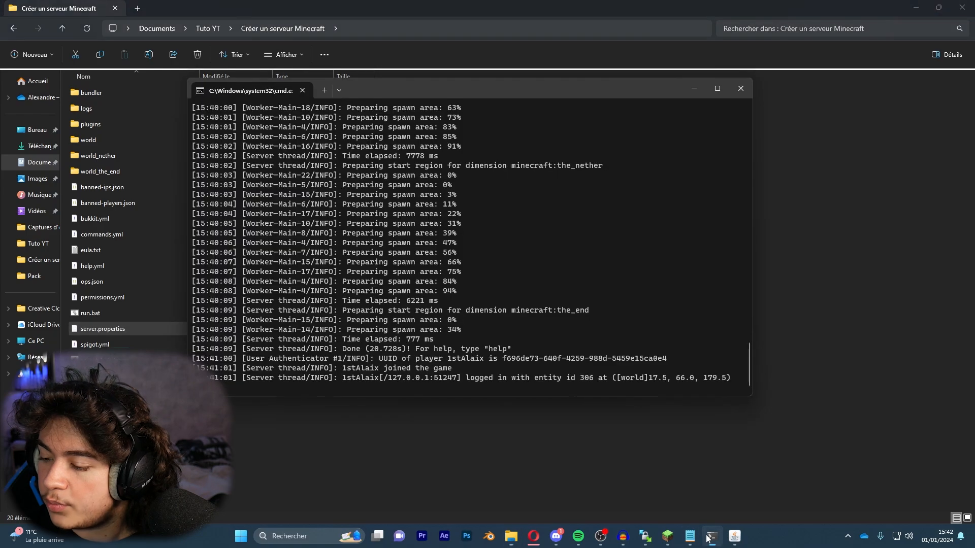
Step: Restart the Spigot server by closing its console and running run.bat, and rejoin the localhost server in Minecraft
click(740, 89)
double_click(127, 312)
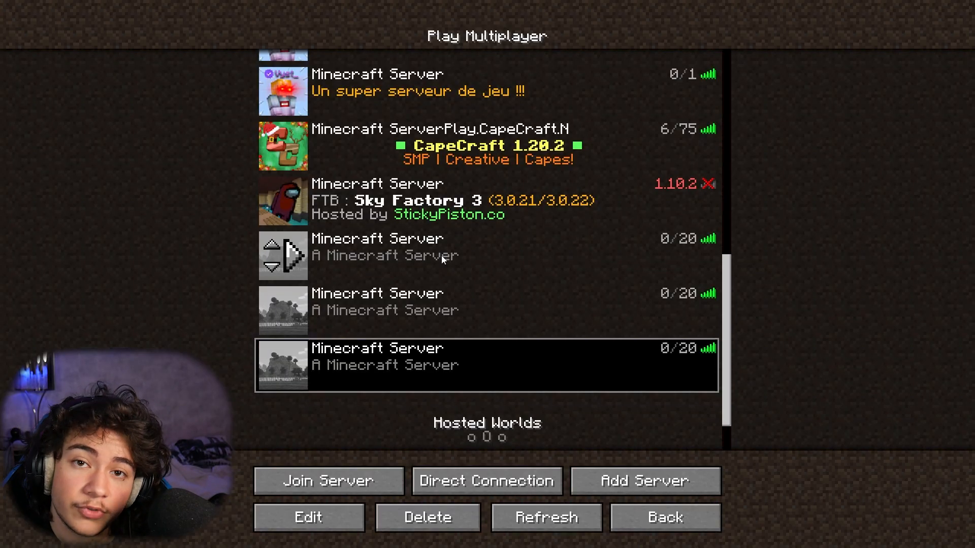
double_click(455, 357)
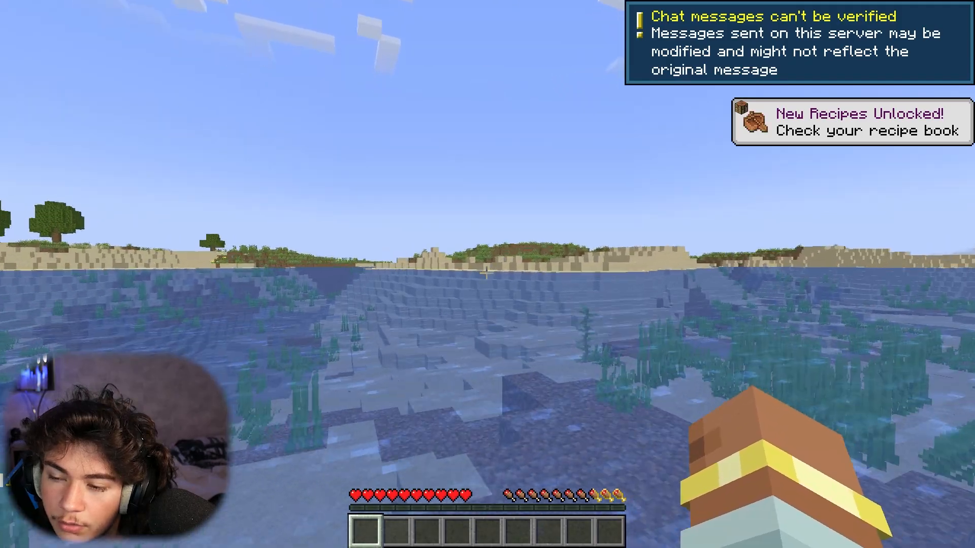
Step: Change to the front-facing third-person view and move the character through the water to test the restarted server
key(F5)
key(F5)
key(ctrl)
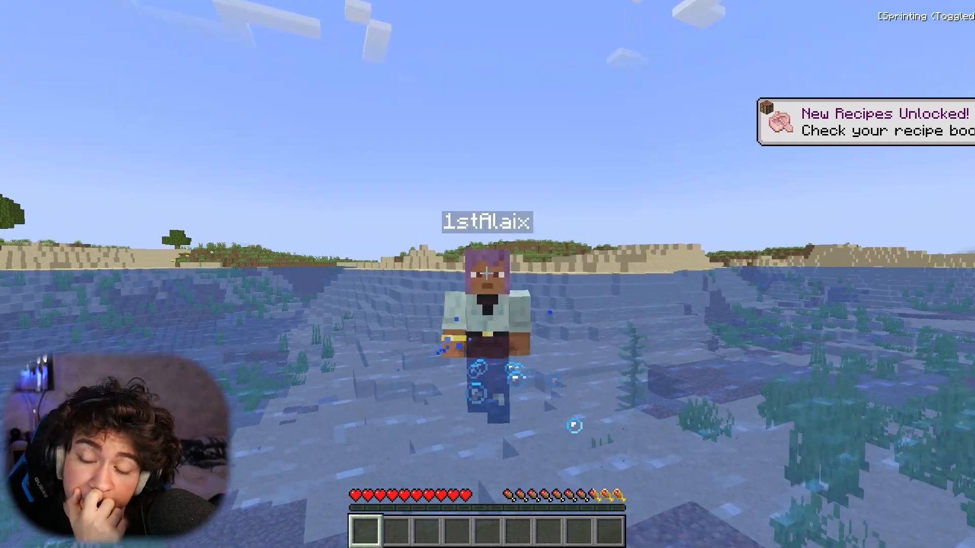
key(s)
key(space)
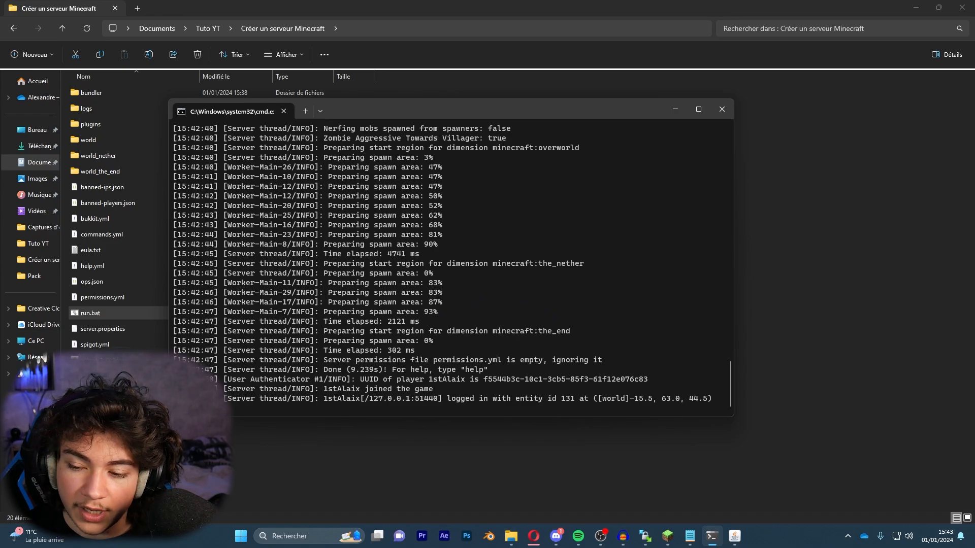
Step: Grant the player operator rights with the op command in the server console, and return to Minecraft to fly around
key(Return)
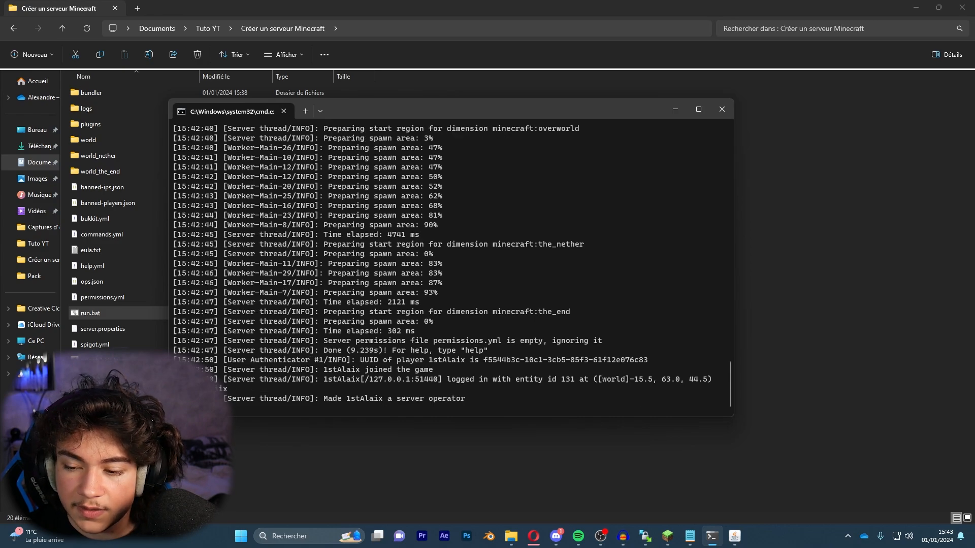
click(669, 543)
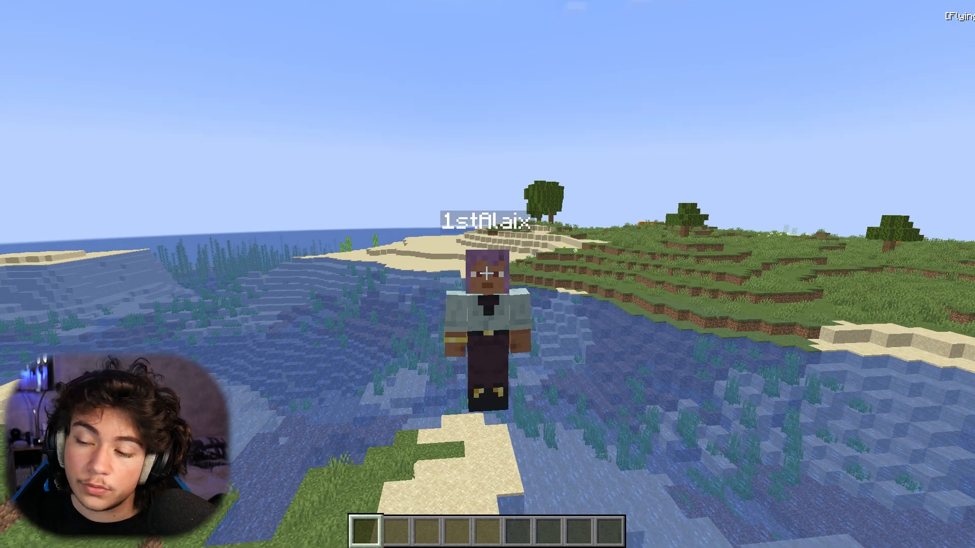
key(w)
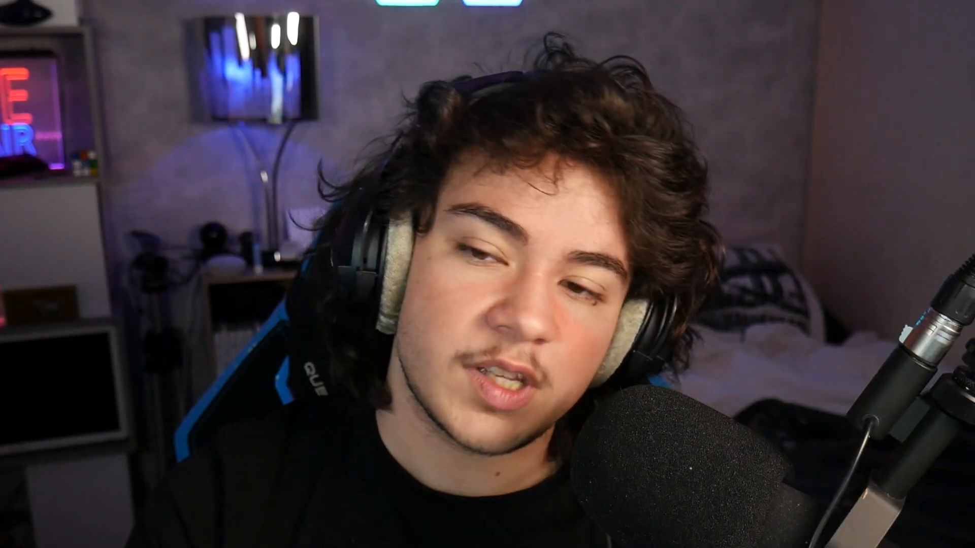